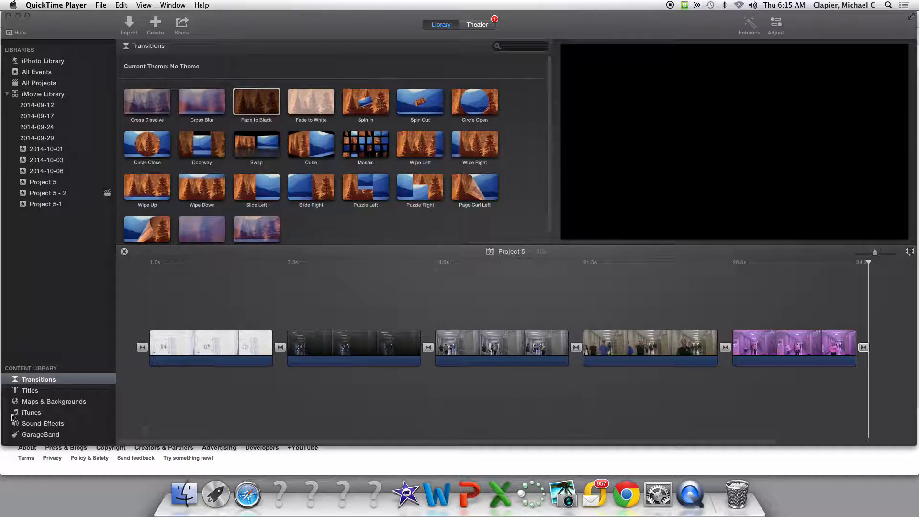
# Open the Titles browser and scroll through the available title styles
pyautogui.click(42, 393)
pyautogui.click(30, 390)
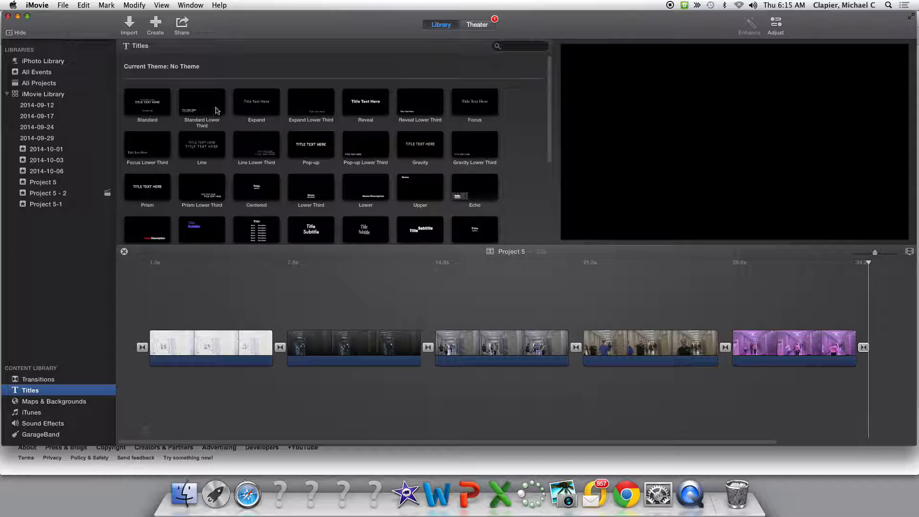
pyautogui.scroll(-5, 335, 158)
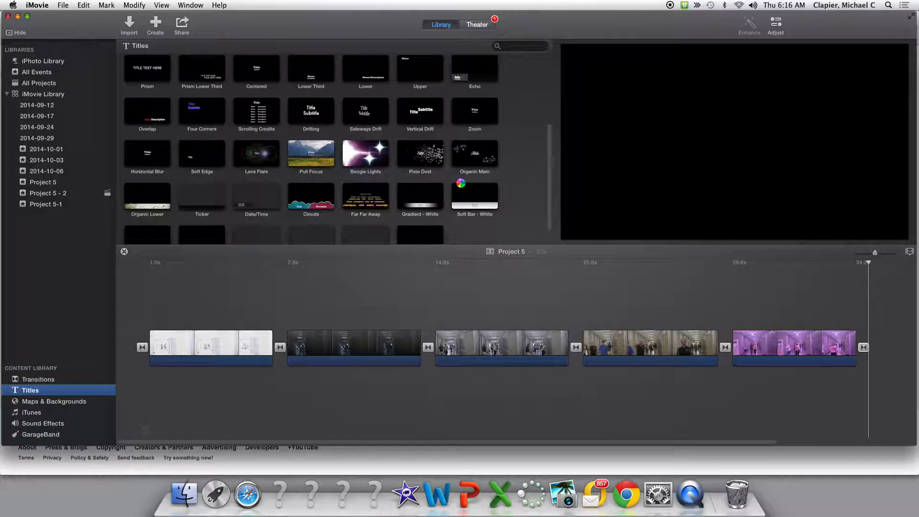
pyautogui.scroll(2, 461, 184)
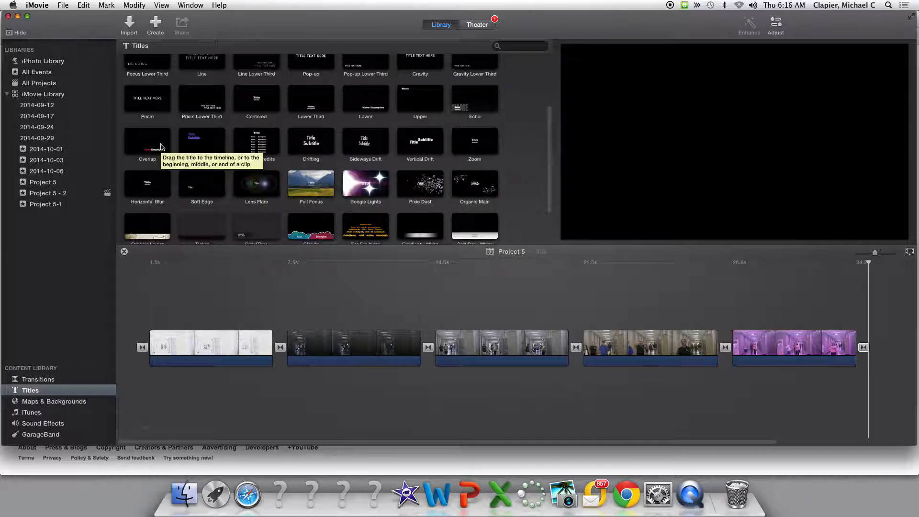
pyautogui.scroll(1, 161, 147)
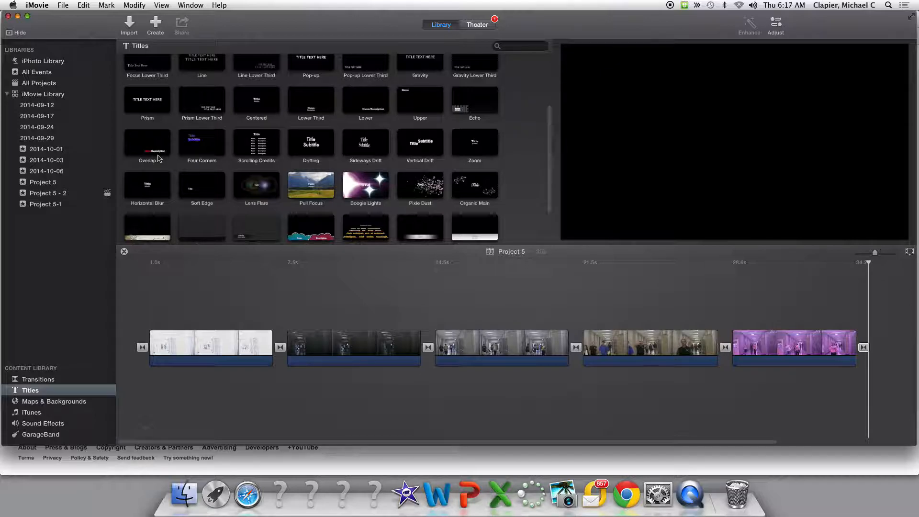
pyautogui.scroll(2, 161, 151)
pyautogui.scroll(5, 161, 151)
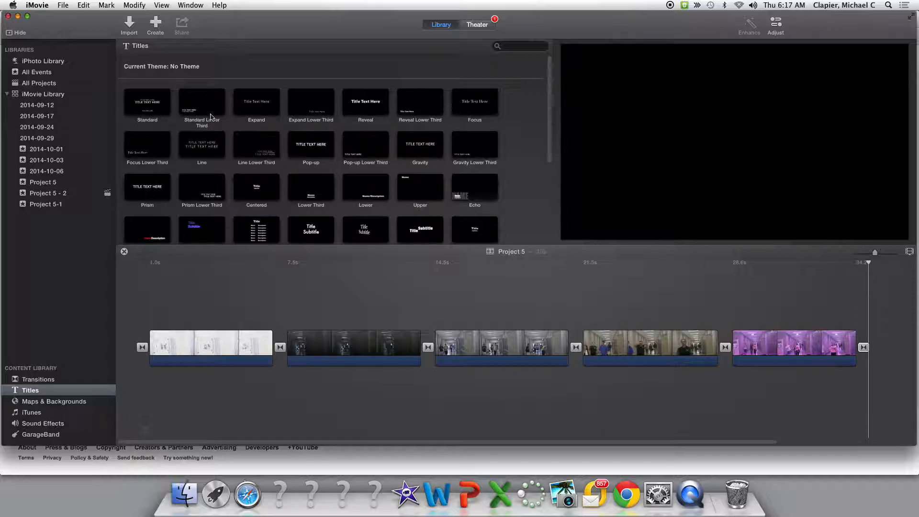
# Add a Standard title after the last clip of the project and delete it again
pyautogui.click(148, 108)
pyautogui.moveTo(150, 109); pyautogui.dragTo(852, 318)
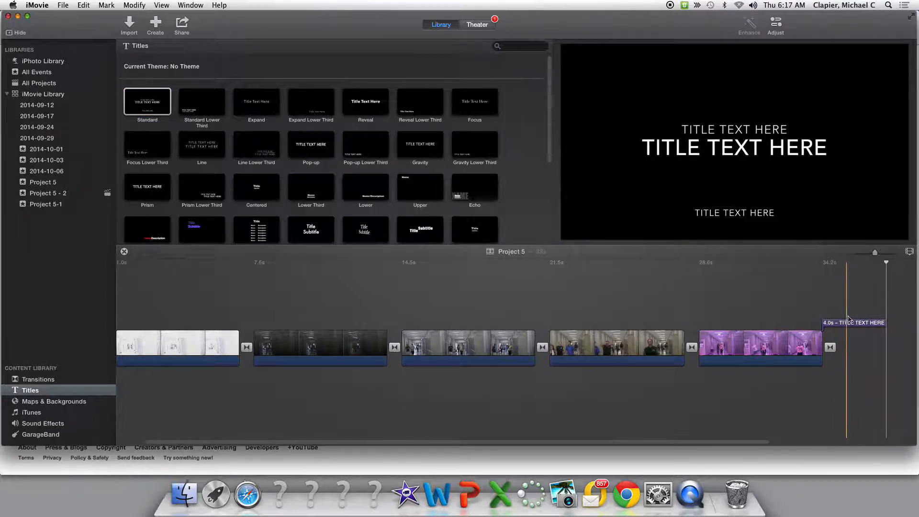
pyautogui.click(861, 326)
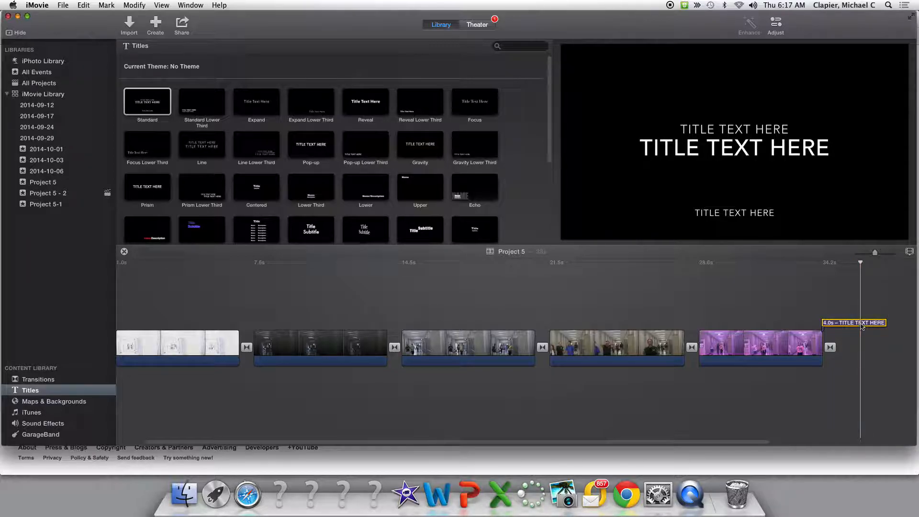
pyautogui.press('Delete')
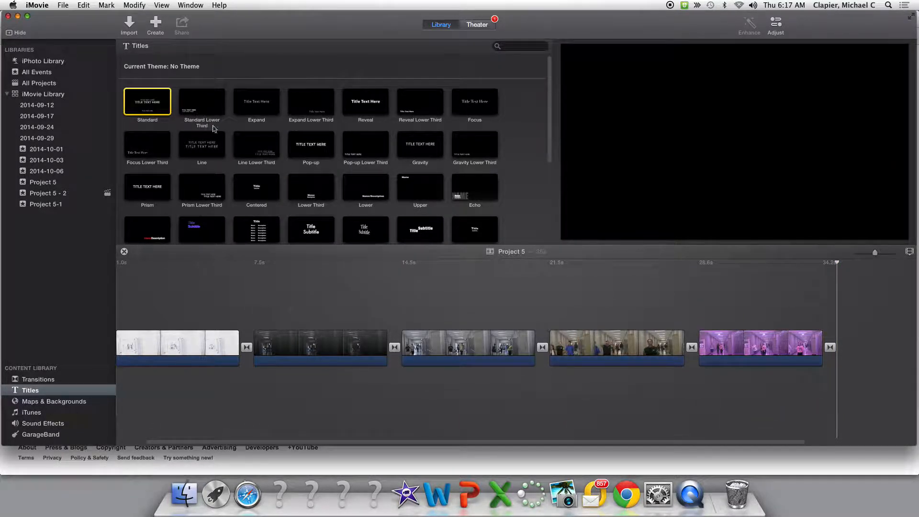
# Preview several title styles, including Standard Lower Third, Lower Third, Lower and Clouds
pyautogui.click(189, 112)
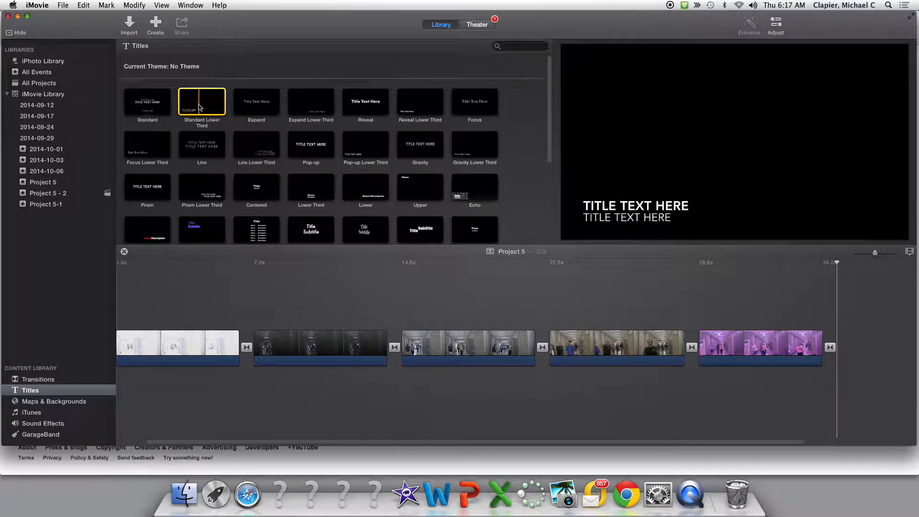
pyautogui.click(315, 195)
pyautogui.click(375, 194)
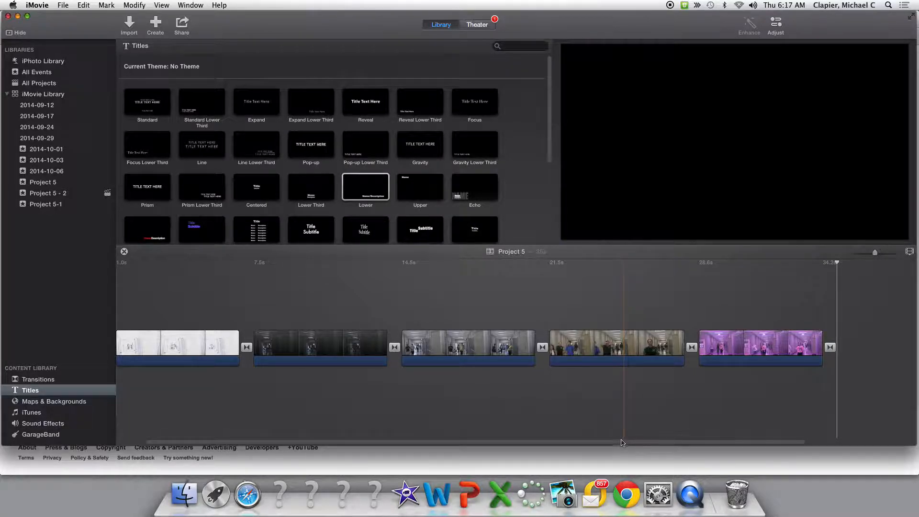
pyautogui.hscroll(-2, 617, 443)
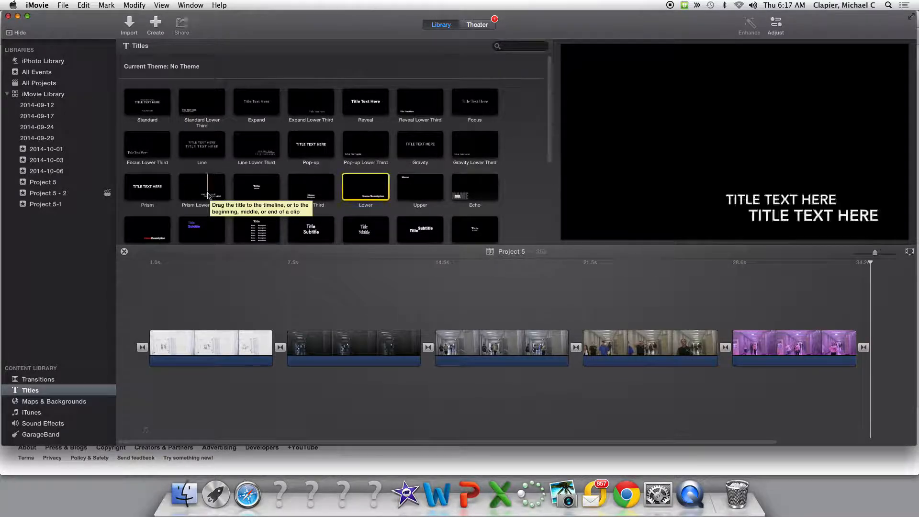
pyautogui.scroll(-5, 225, 194)
pyautogui.scroll(-1, 234, 193)
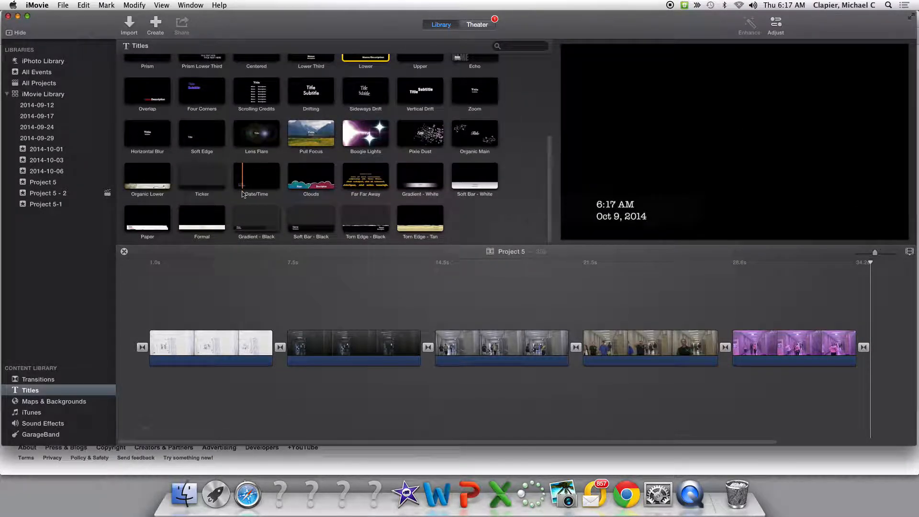
pyautogui.click(316, 182)
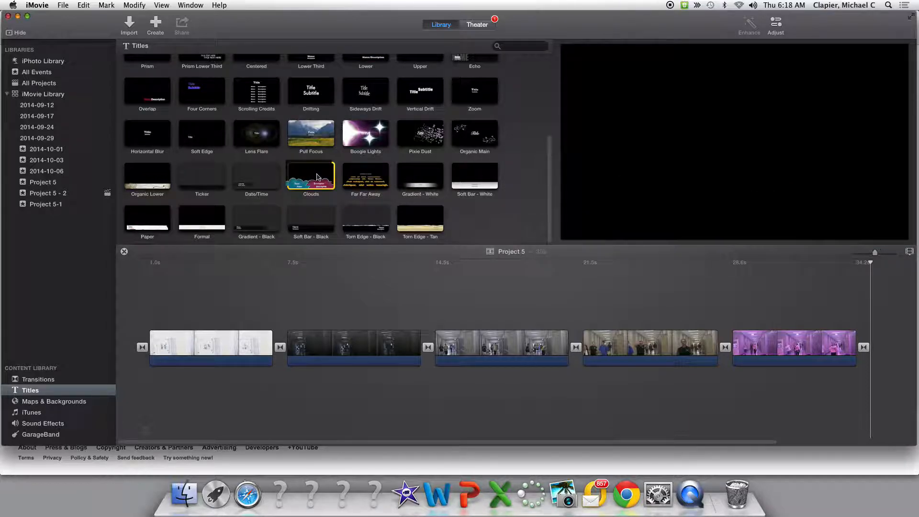
# Place the Clouds title over the start of the first clip and open it for text editing
pyautogui.moveTo(316, 182); pyautogui.dragTo(177, 342)
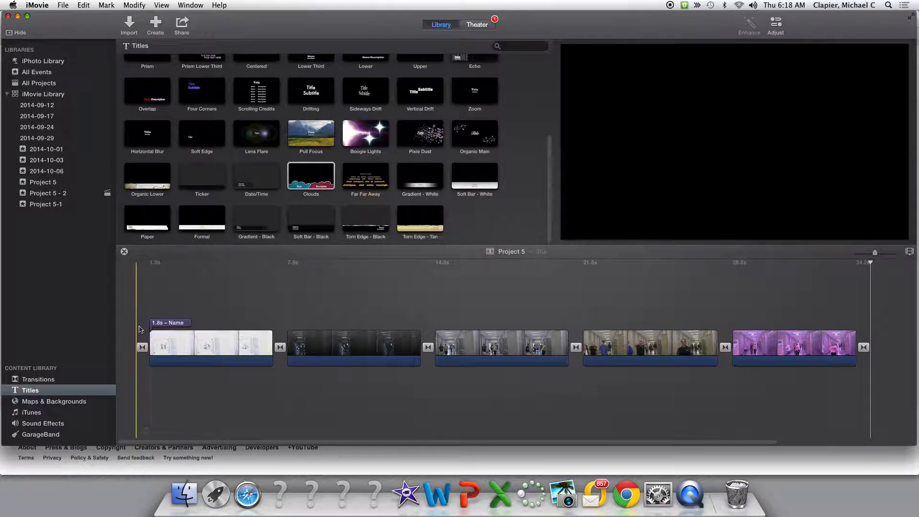
pyautogui.click(167, 324)
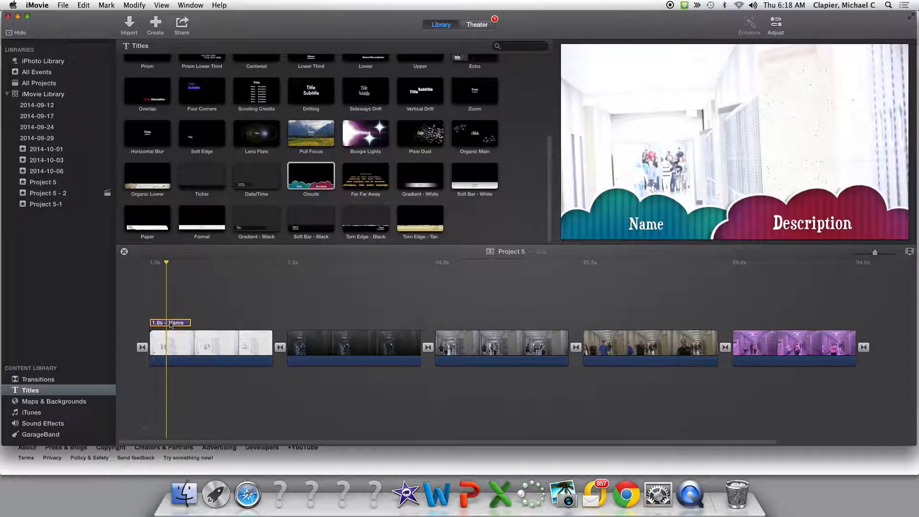
pyautogui.doubleClick(170, 325)
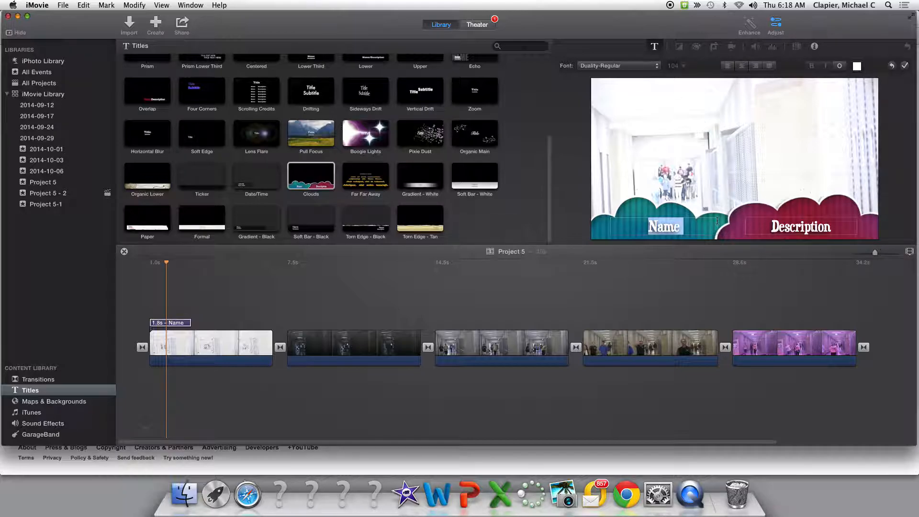
# Change the Clouds title's name text to Clip 1 and its description text to Overexposed
pyautogui.click(678, 228)
pyautogui.moveTo(680, 226); pyautogui.dragTo(637, 225)
pyautogui.write('Clip')
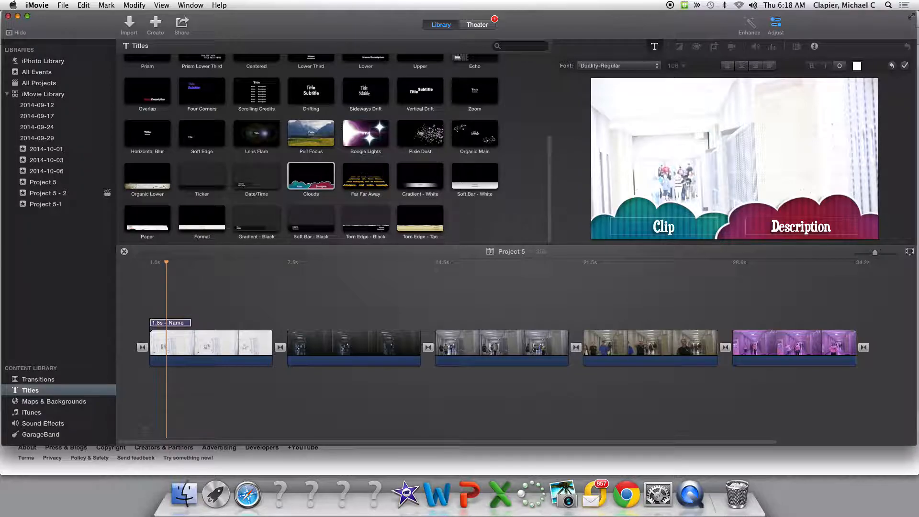
pyautogui.write(' 1')
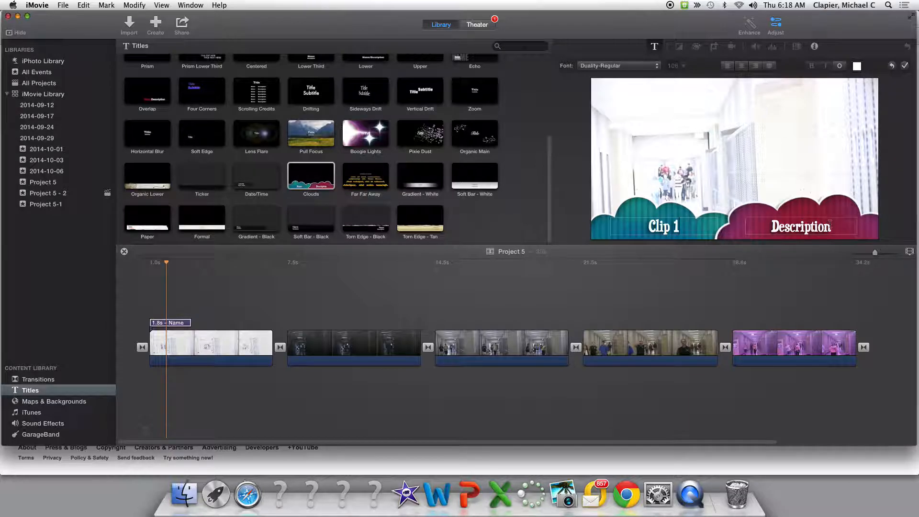
pyautogui.moveTo(830, 221); pyautogui.dragTo(766, 223)
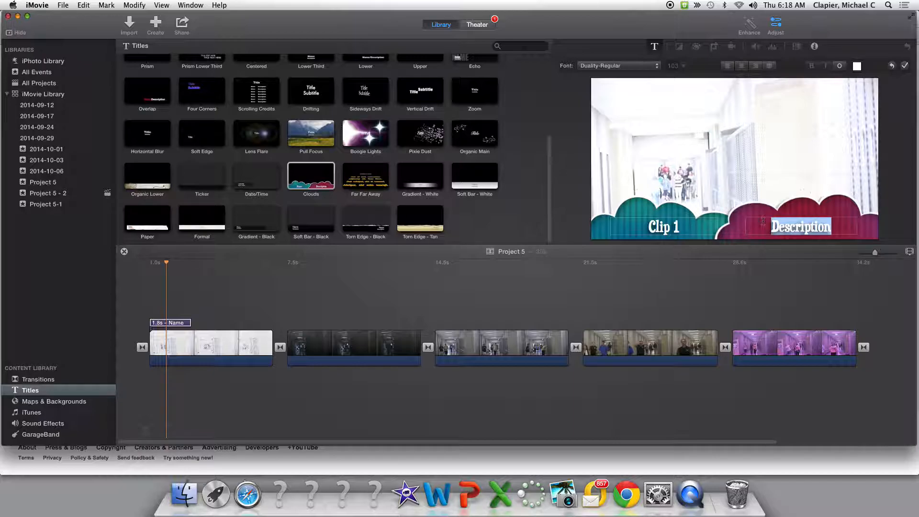
pyautogui.write('O')
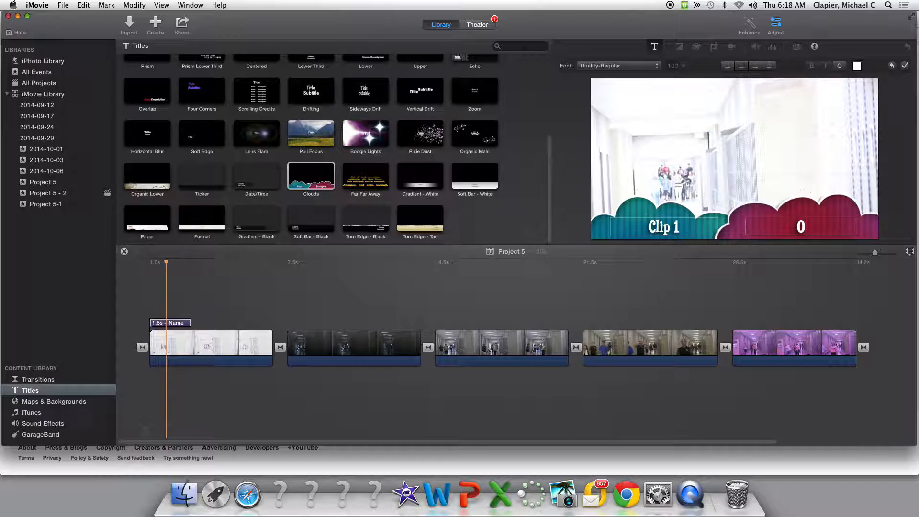
pyautogui.write('verexpos')
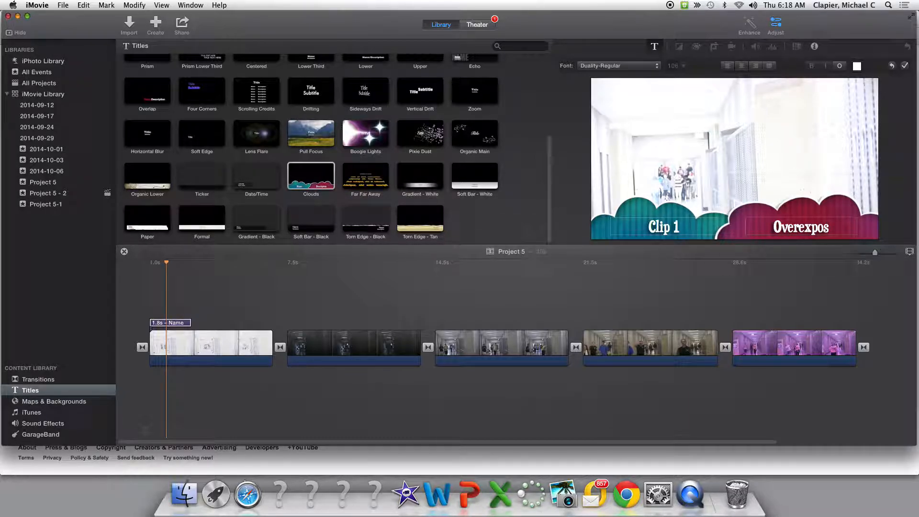
pyautogui.write('ed')
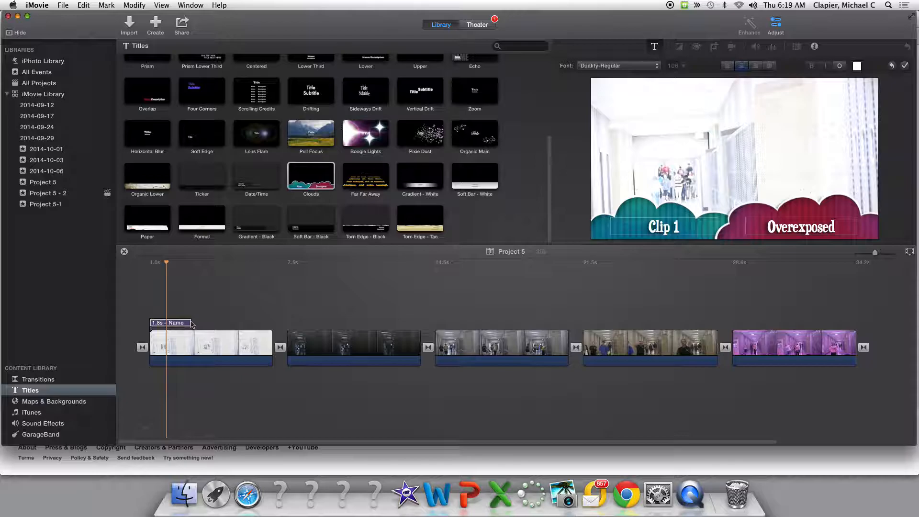
# Lengthen the Clouds title over the first clip to 3.0 s
pyautogui.moveTo(190, 323); pyautogui.dragTo(216, 323)
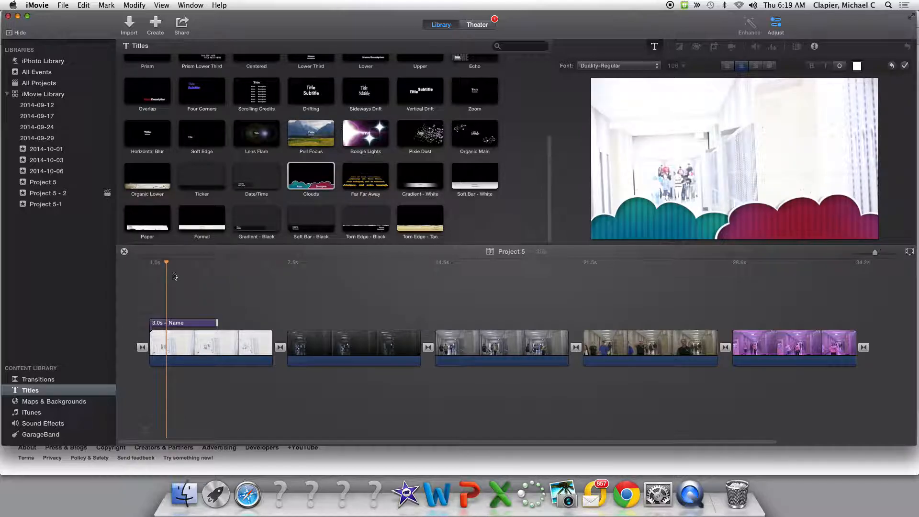
pyautogui.moveTo(167, 263); pyautogui.dragTo(186, 264)
pyautogui.click(187, 275)
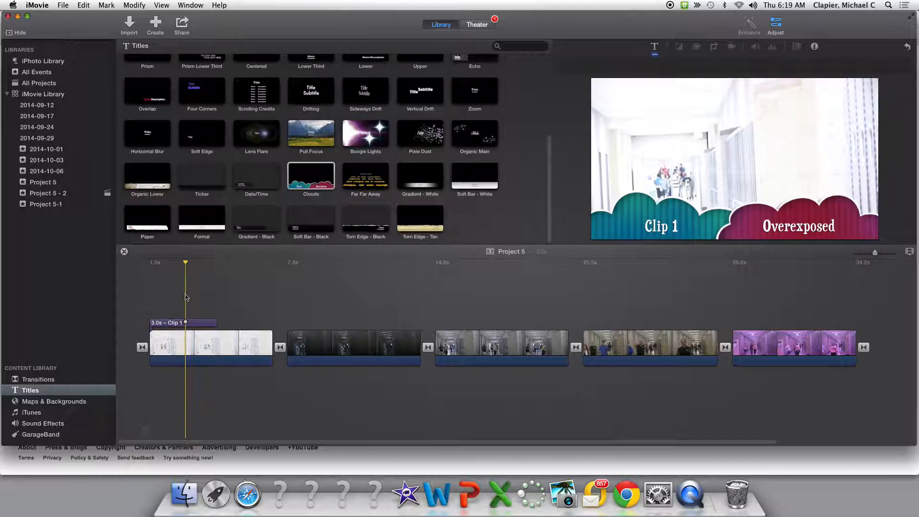
# Undo the last title text change and play back the opening of the project
pyautogui.press('super+z')
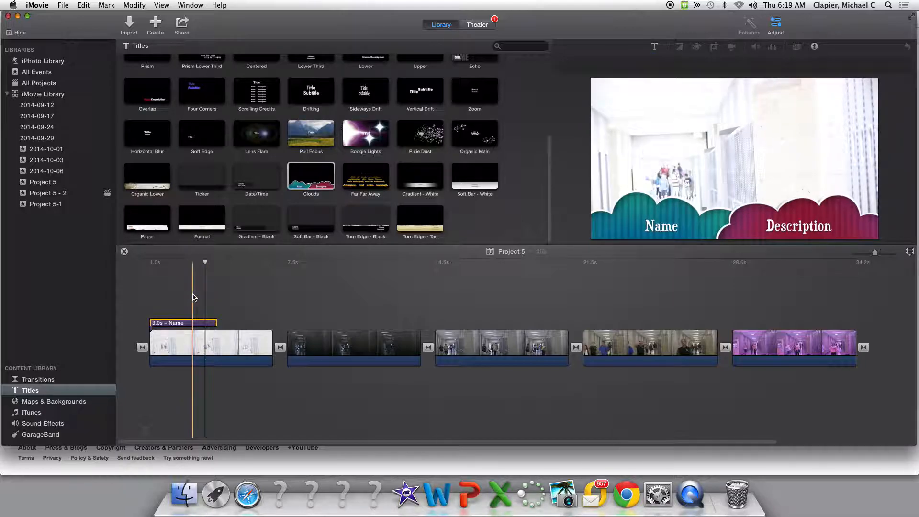
pyautogui.click(195, 288)
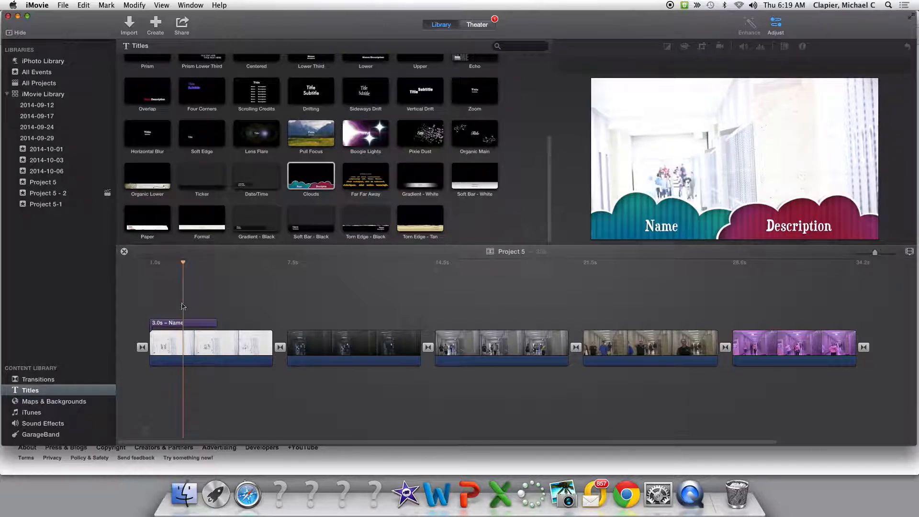
pyautogui.moveTo(158, 296); pyautogui.dragTo(168, 298)
pyautogui.press('space')
pyautogui.press('space')
# Reopen the Clouds title and set its texts to Clip 1 and Overexposed
pyautogui.click(173, 324)
pyautogui.click(173, 324)
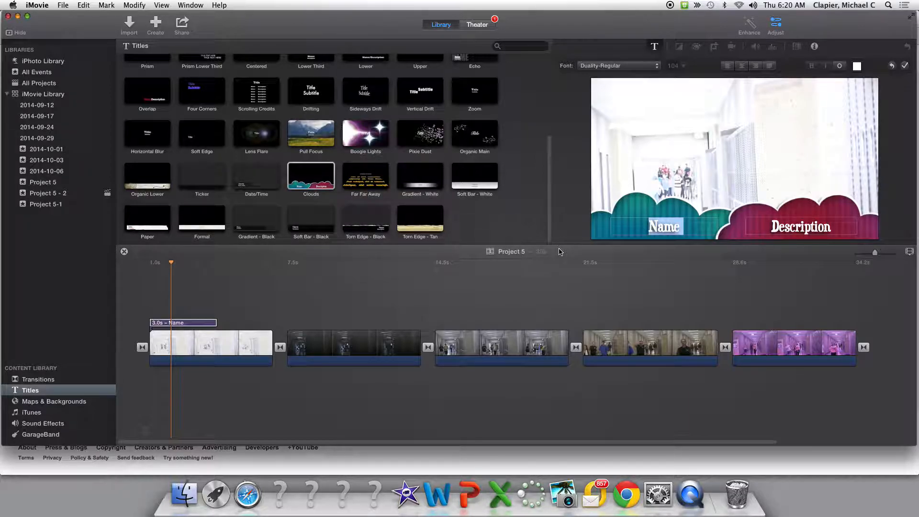
pyautogui.write('Clip 1')
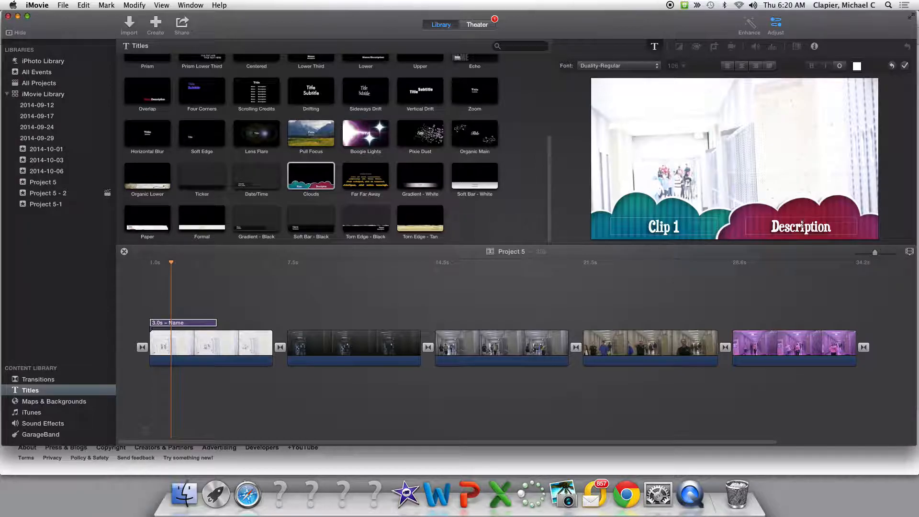
pyautogui.moveTo(838, 228); pyautogui.dragTo(749, 226)
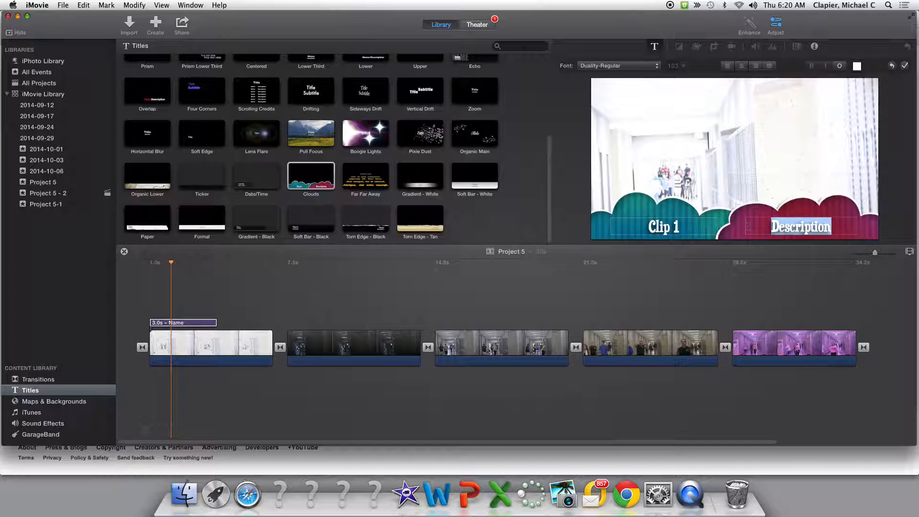
pyautogui.write('Overexposed')
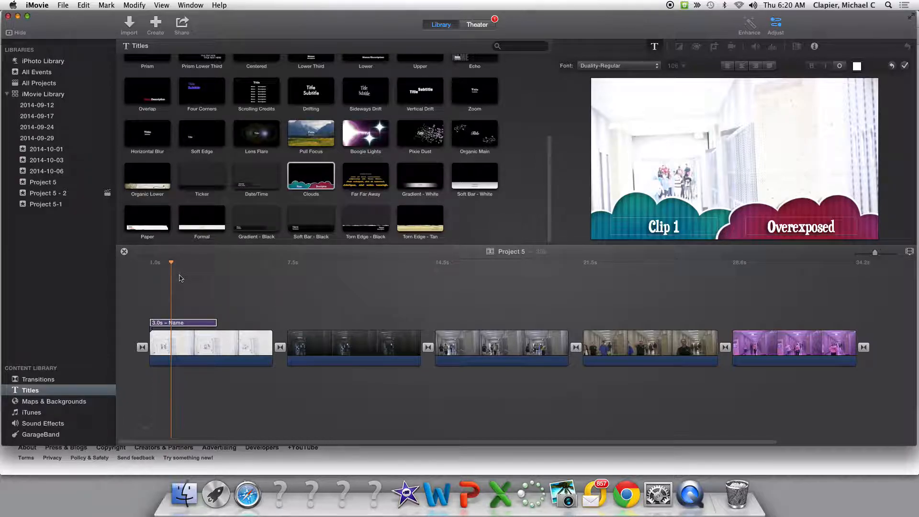
# Play back the first clip to review the title
pyautogui.click(170, 262)
pyautogui.press('space')
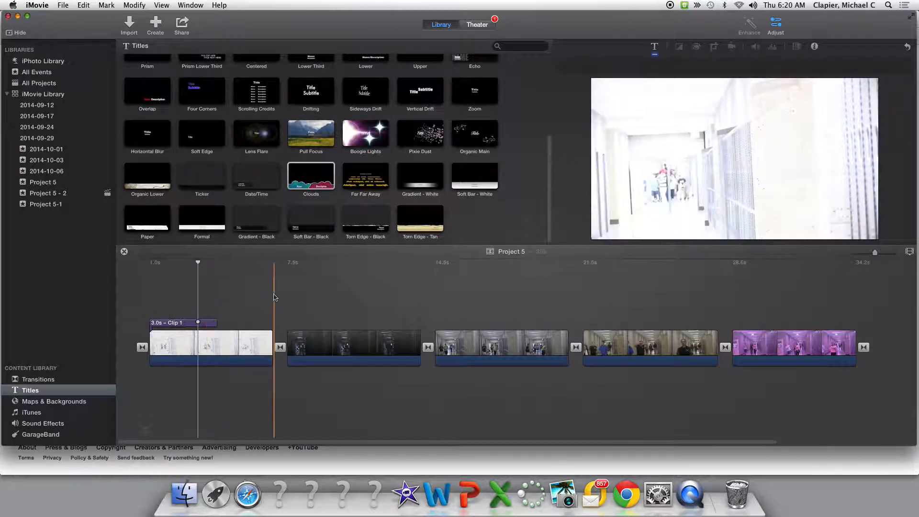
pyautogui.press('space')
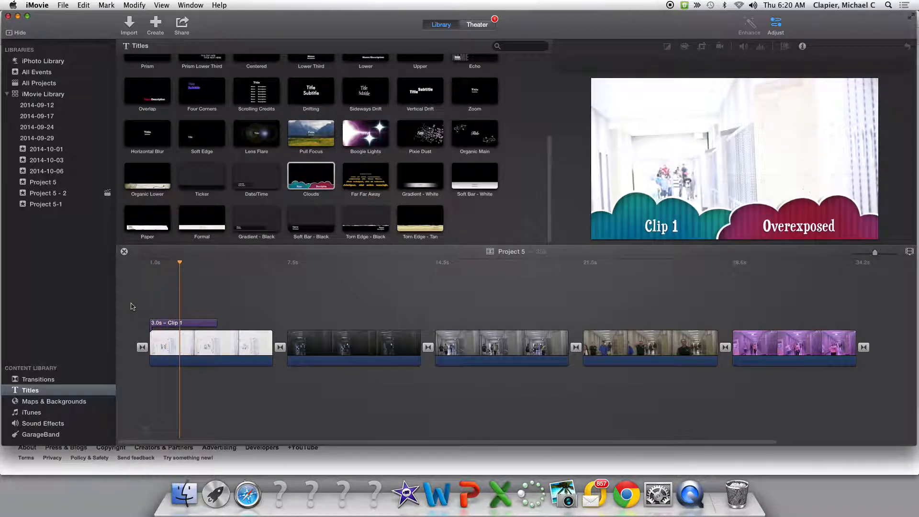
pyautogui.press('space')
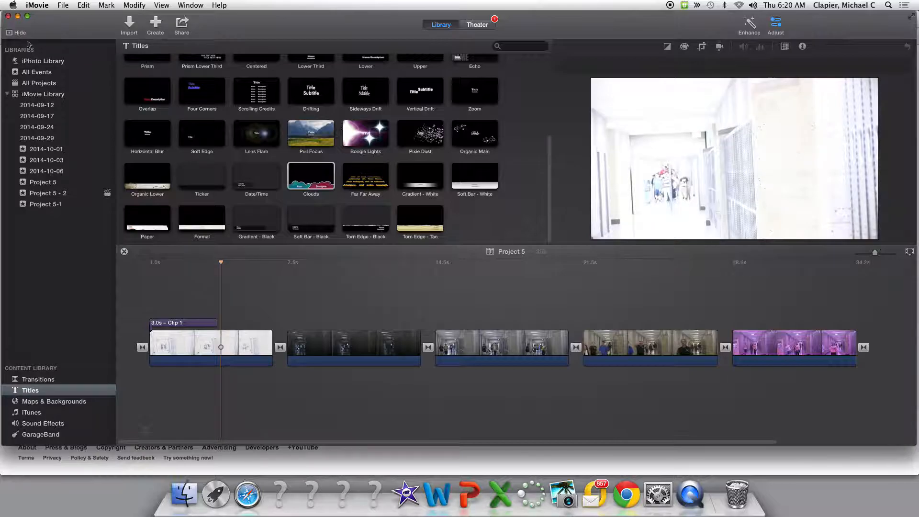
# Move the Clouds title to the very start of the project timeline
pyautogui.click(198, 324)
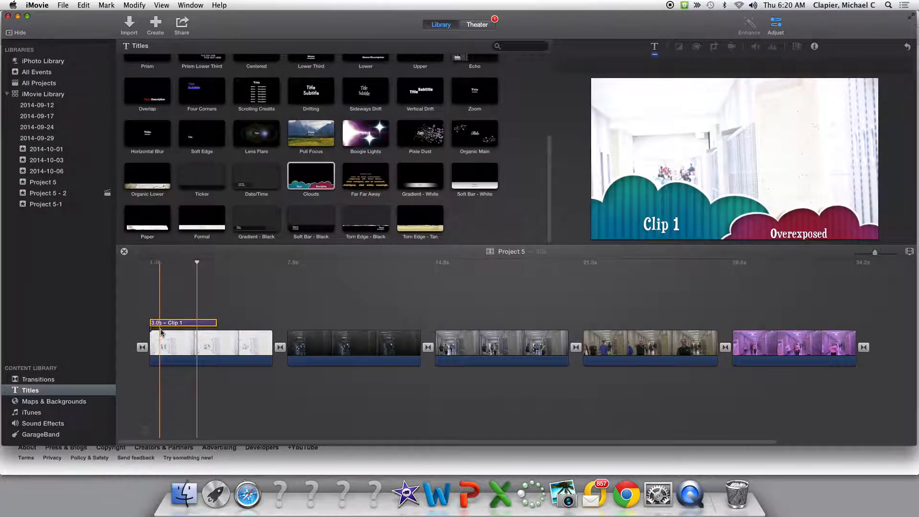
pyautogui.moveTo(187, 325); pyautogui.dragTo(145, 295)
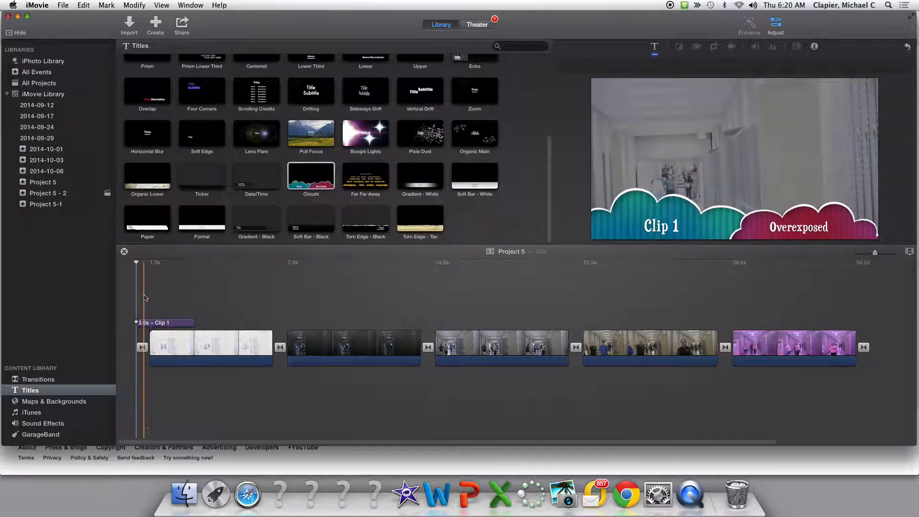
# Move the Clip 1 title so it starts together with the first clip
pyautogui.moveTo(152, 320); pyautogui.dragTo(182, 325)
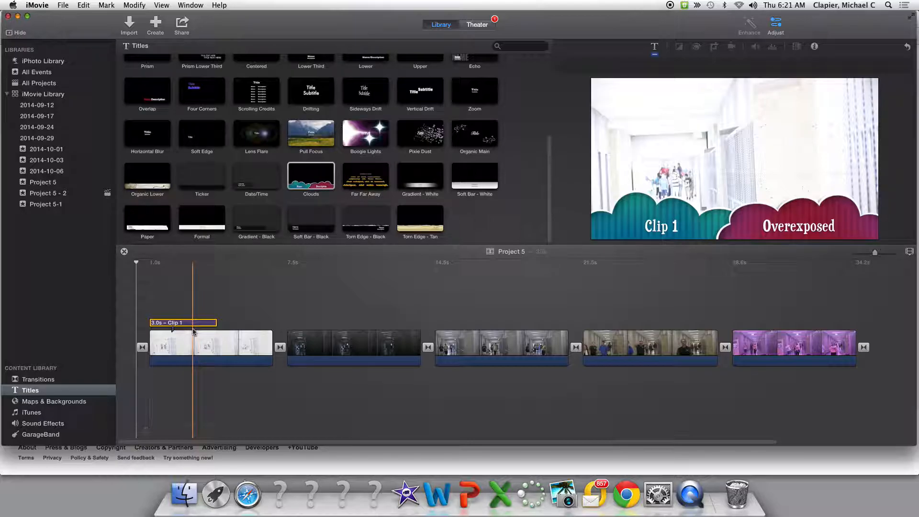
# Add a Clouds title over the second clip and shorten it to 3.0 s
pyautogui.moveTo(287, 186); pyautogui.dragTo(289, 326)
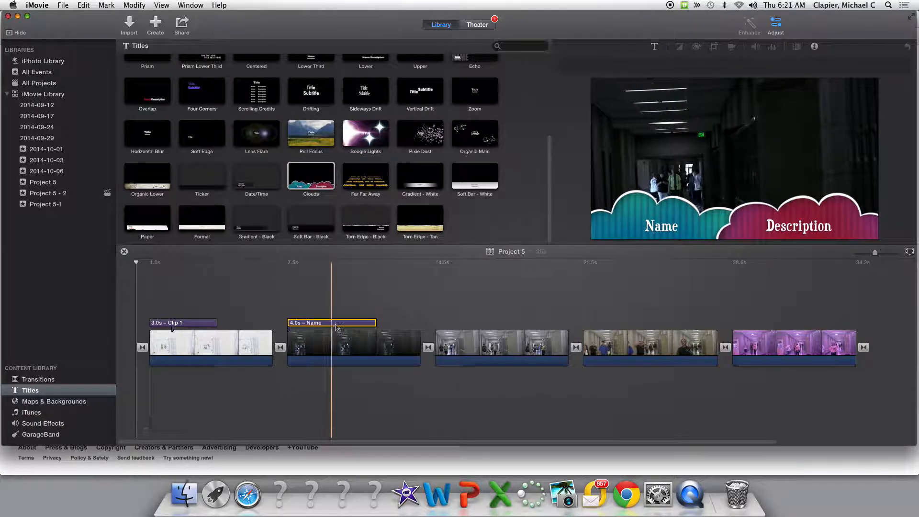
pyautogui.moveTo(376, 324); pyautogui.dragTo(352, 325)
# Set the second clip's title texts to Clip 2 and Underexposed
pyautogui.click(328, 325)
pyautogui.doubleClick(328, 324)
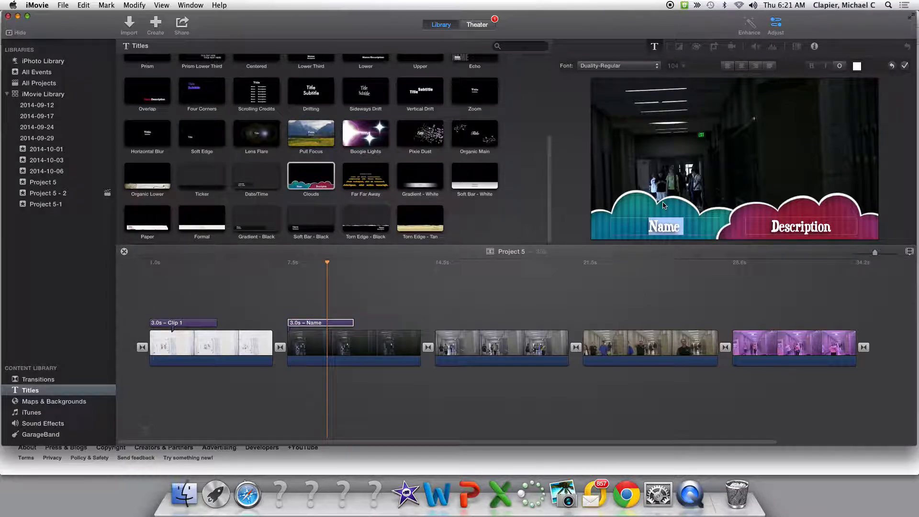
pyautogui.write('Clip')
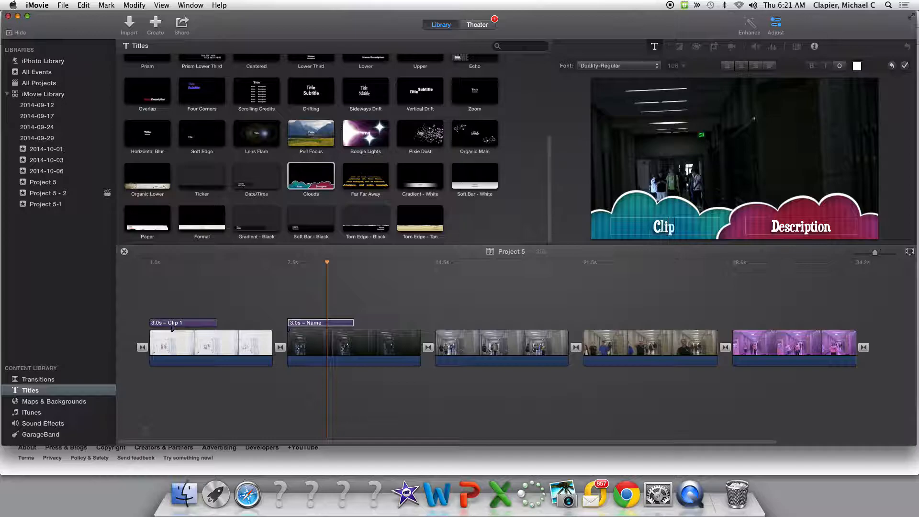
pyautogui.write(' 2')
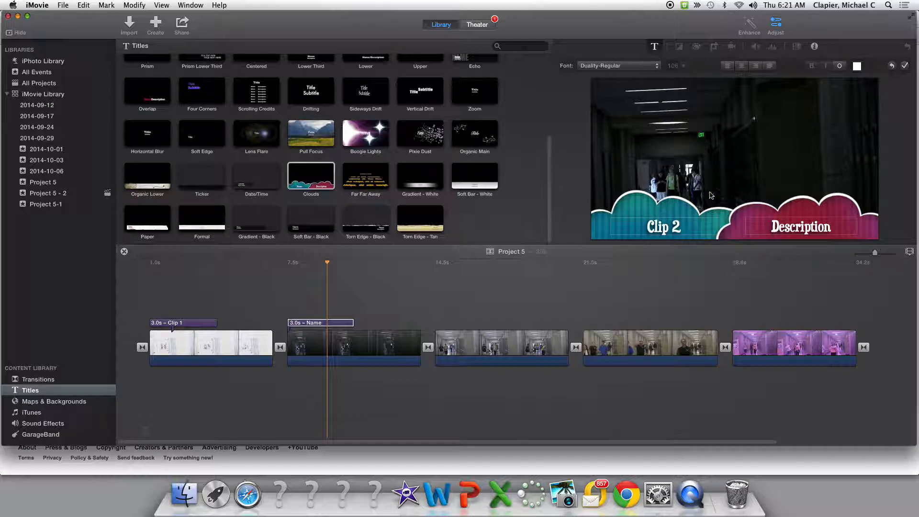
pyautogui.moveTo(833, 226); pyautogui.dragTo(770, 230)
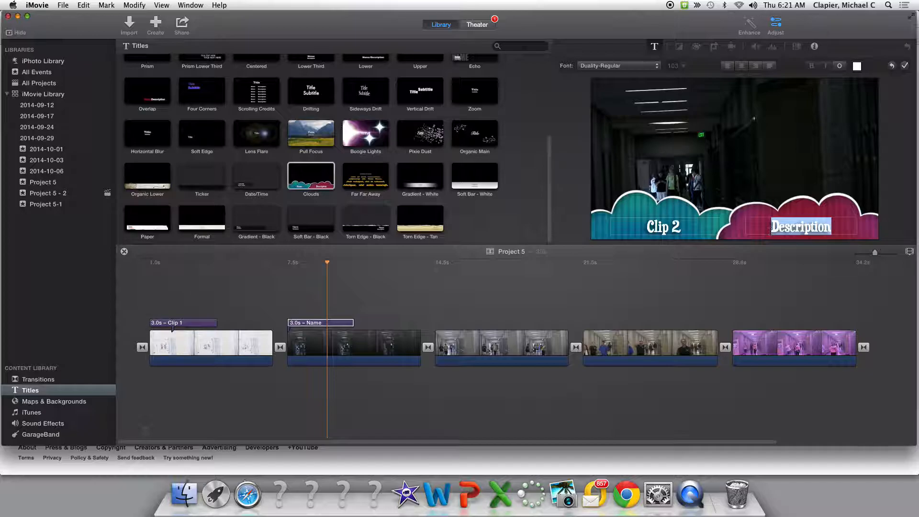
pyautogui.write('Underexposed')
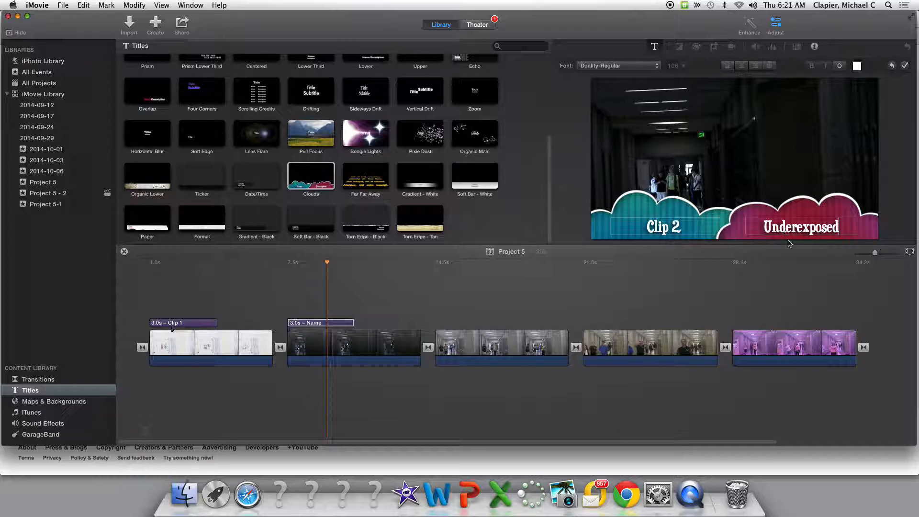
pyautogui.click(460, 339)
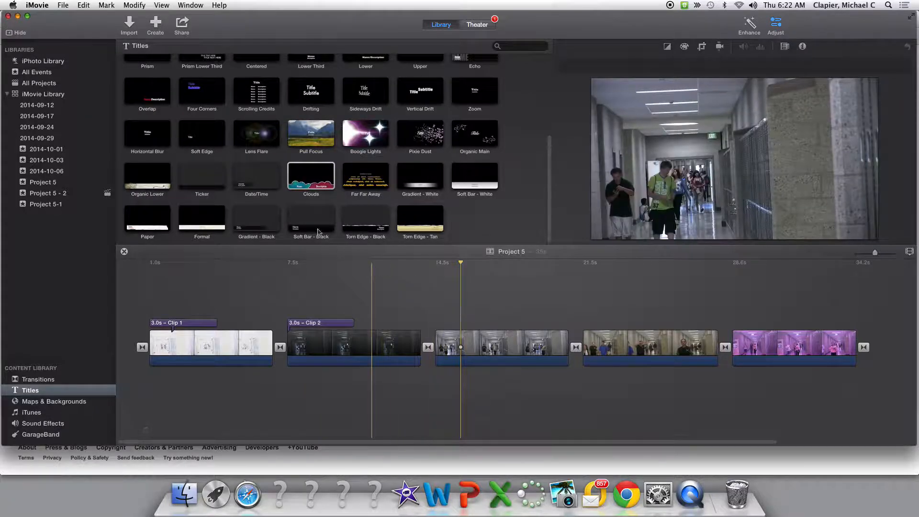
# Add a Clouds title over the third clip and shorten it to 3.0 s
pyautogui.moveTo(310, 178); pyautogui.dragTo(493, 342)
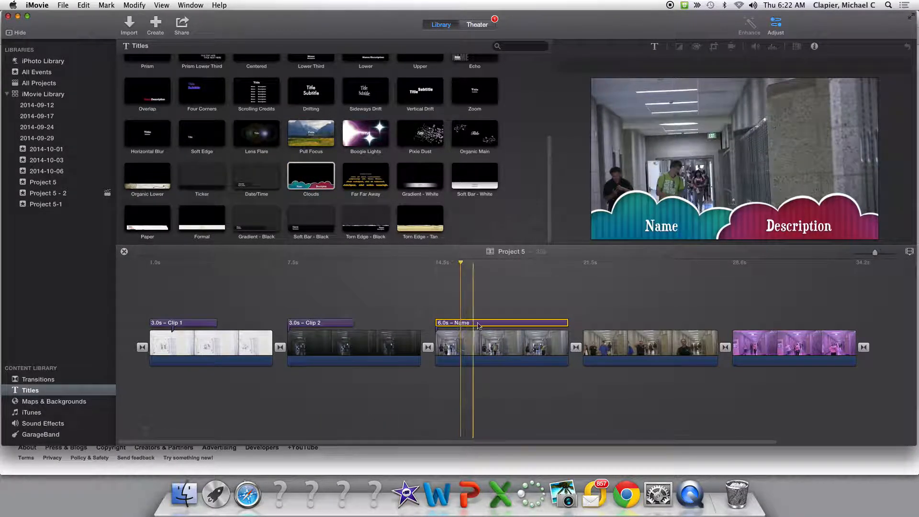
pyautogui.moveTo(566, 324); pyautogui.dragTo(499, 330)
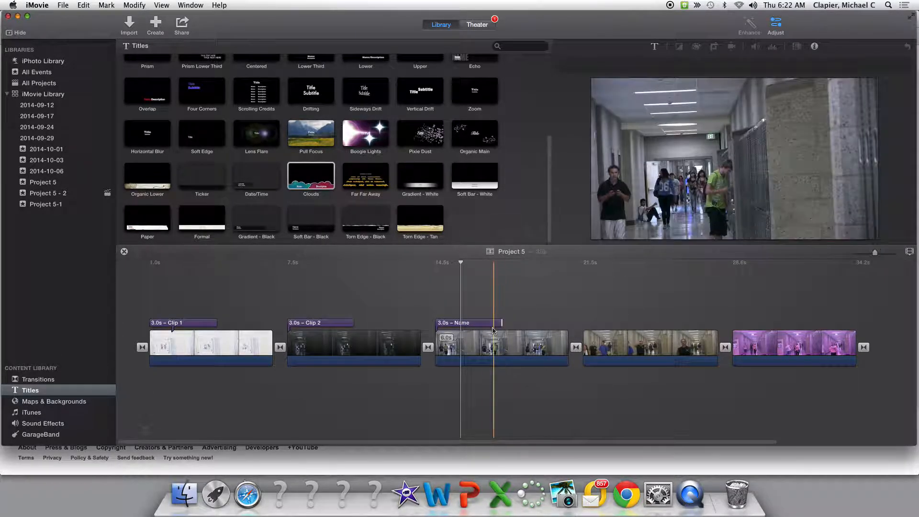
# Set the third clip's title texts to Clip 3 and Correct Exposure
pyautogui.doubleClick(486, 324)
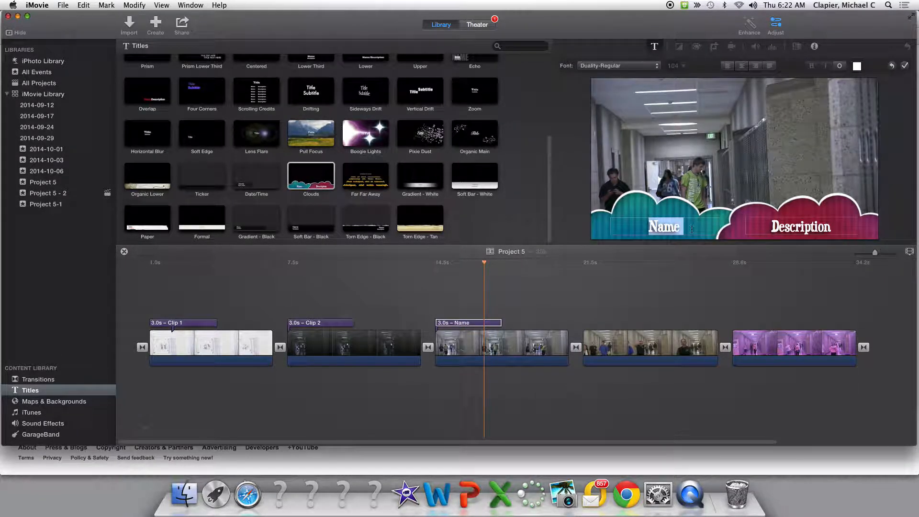
pyautogui.write('Clip')
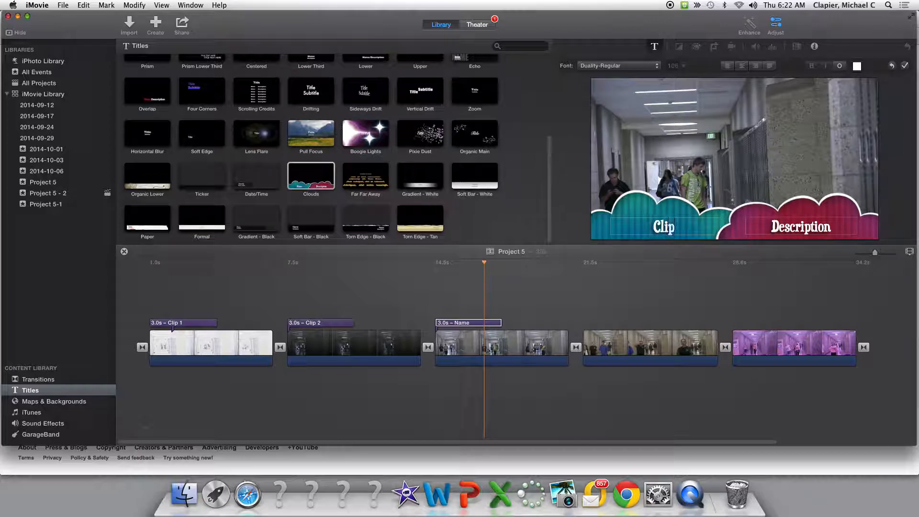
pyautogui.write(' 3')
pyautogui.moveTo(833, 228); pyautogui.dragTo(771, 227)
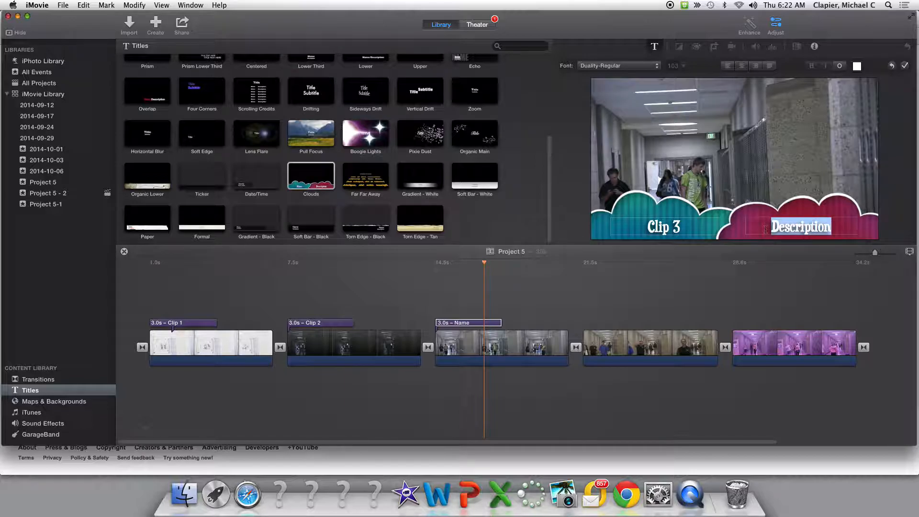
pyautogui.write('Corre')
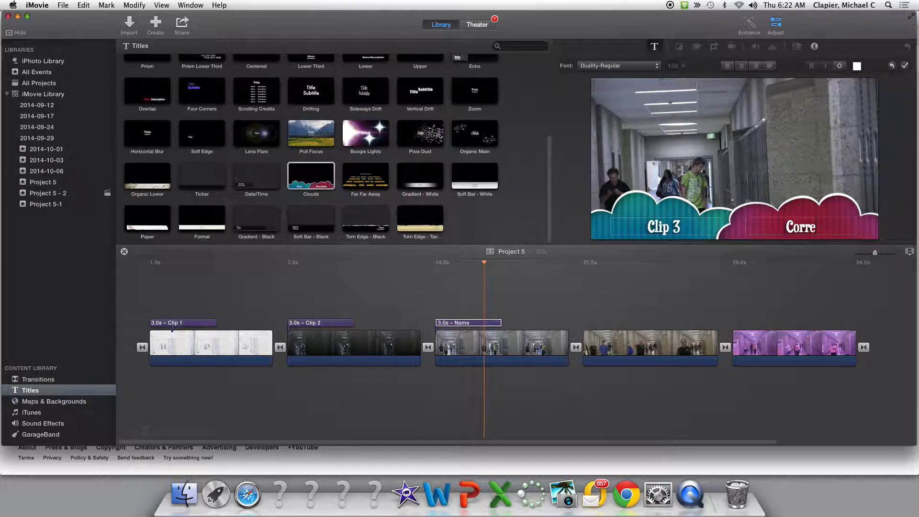
pyautogui.write('ct Exp')
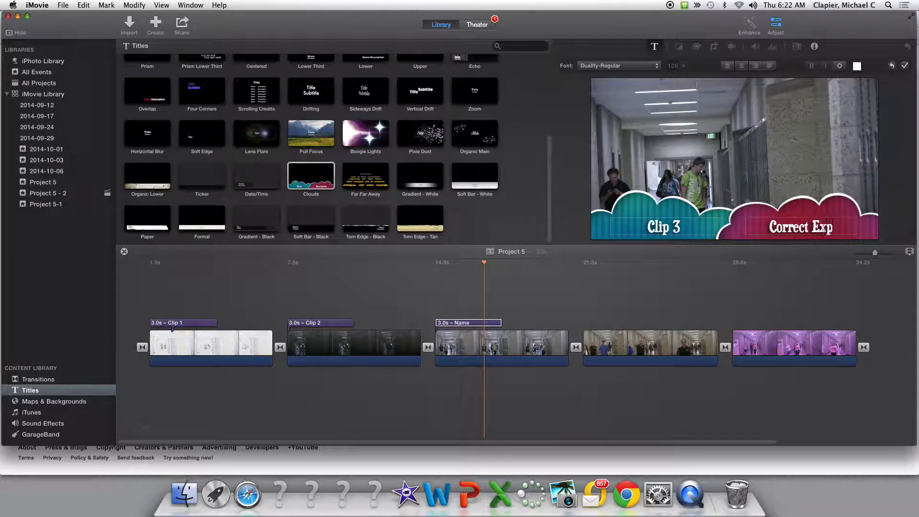
pyautogui.write('osure')
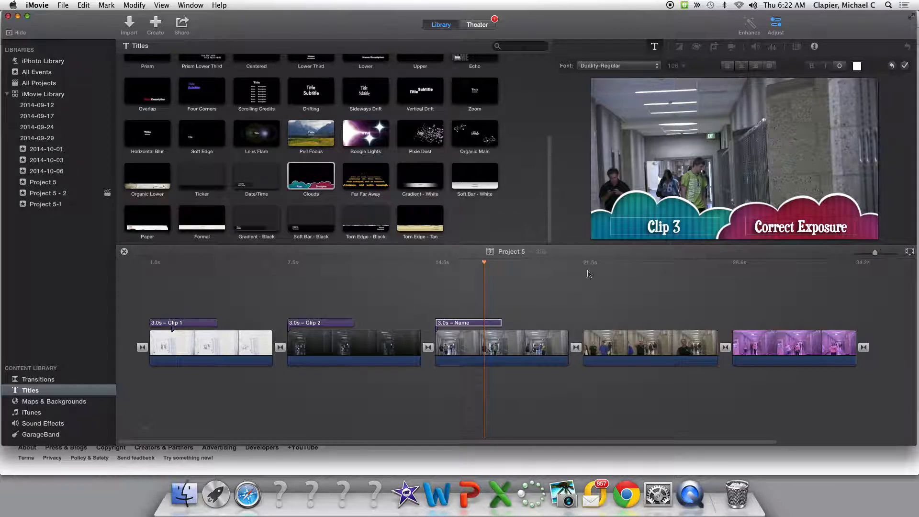
pyautogui.moveTo(471, 276); pyautogui.dragTo(306, 287)
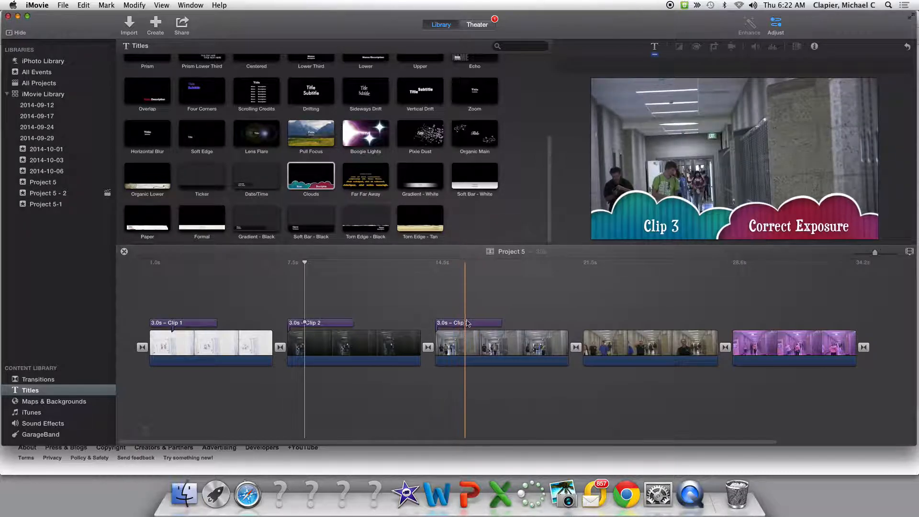
# Add a Clouds title over the fourth clip and shorten it to 3.0 s
pyautogui.moveTo(311, 178); pyautogui.dragTo(651, 355)
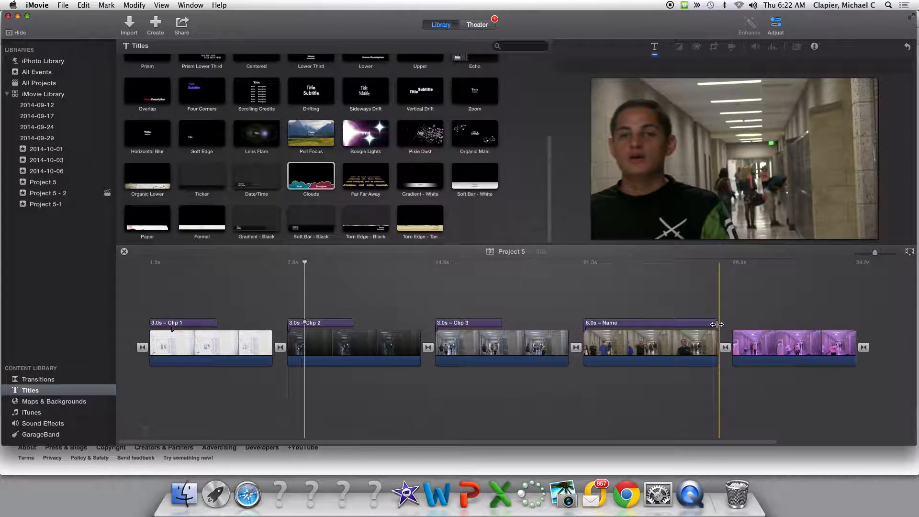
pyautogui.moveTo(717, 325); pyautogui.dragTo(649, 326)
# Set the fourth clip's title texts to Clip 4 and White Balance Correct
pyautogui.doubleClick(674, 237)
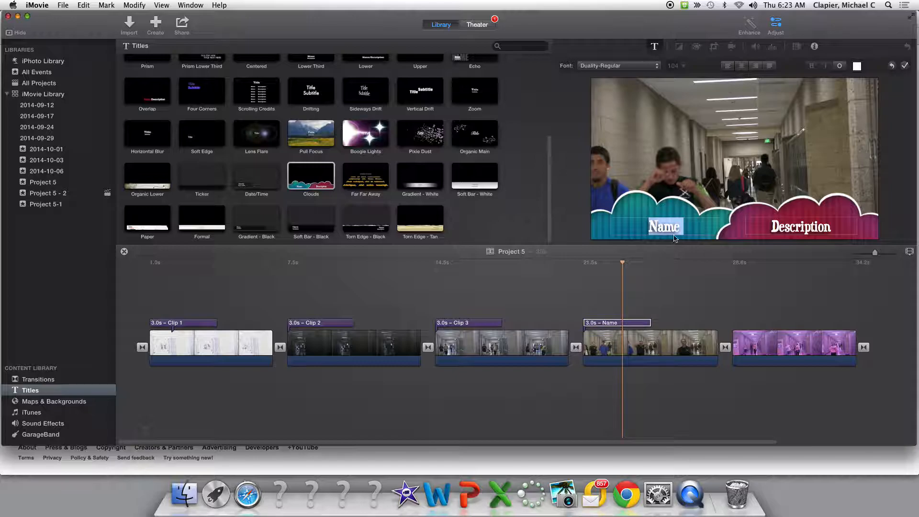
pyautogui.write('Cli')
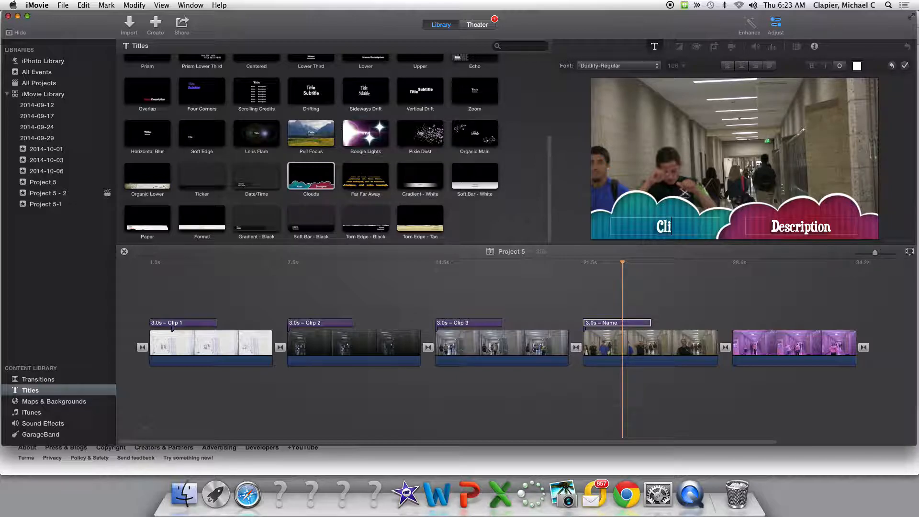
pyautogui.write('p 4')
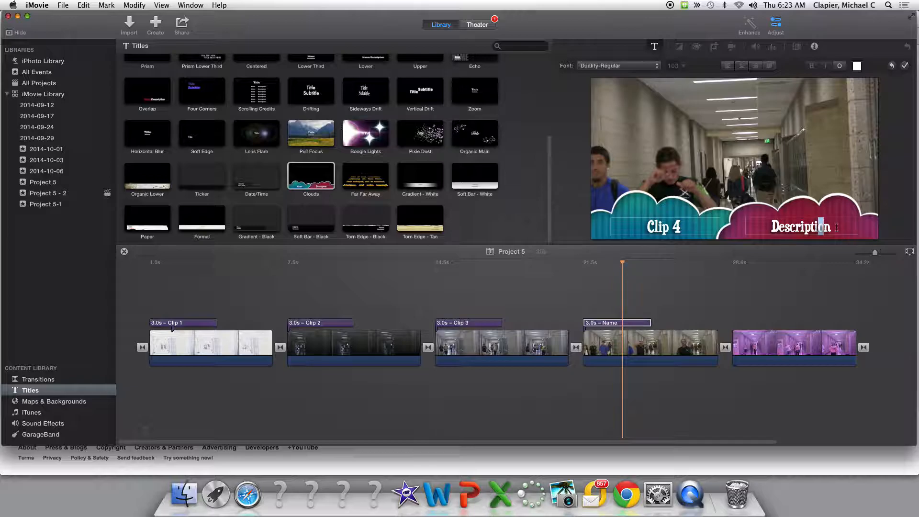
pyautogui.moveTo(836, 228); pyautogui.dragTo(743, 221)
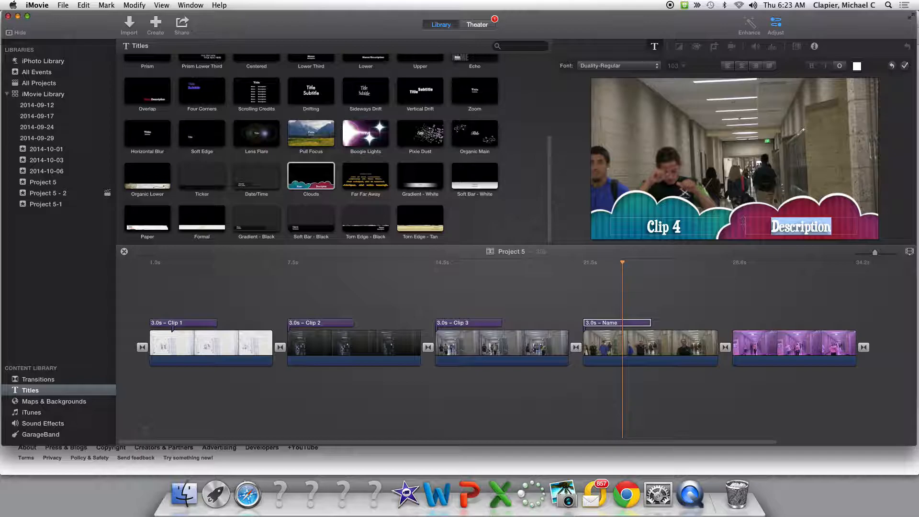
pyautogui.write('White')
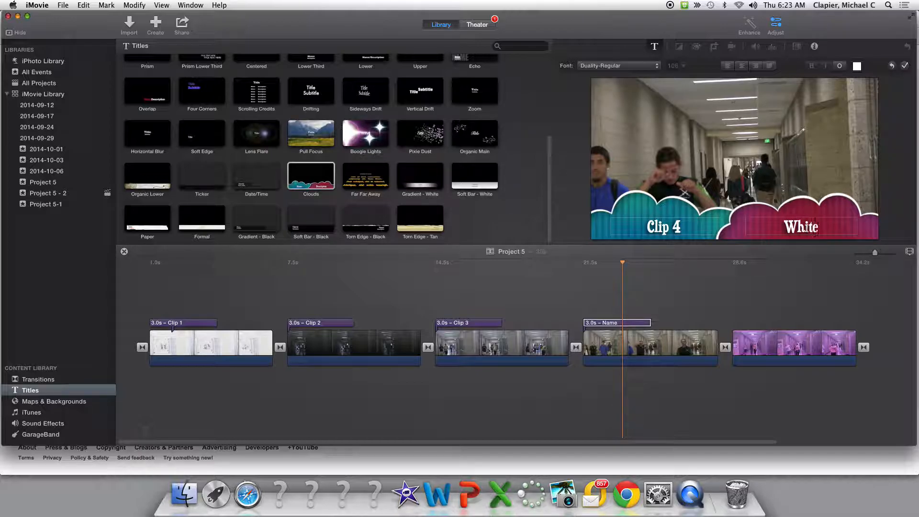
pyautogui.write(' Balance')
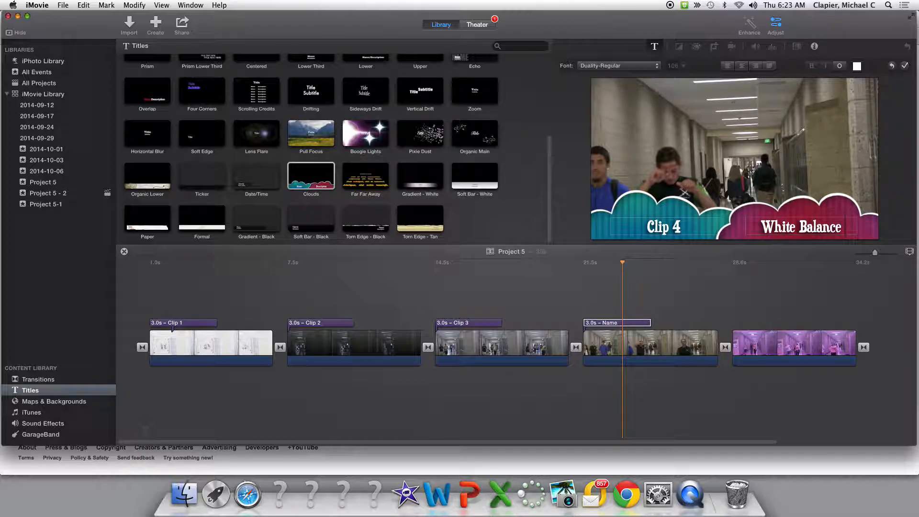
pyautogui.write(' Correct')
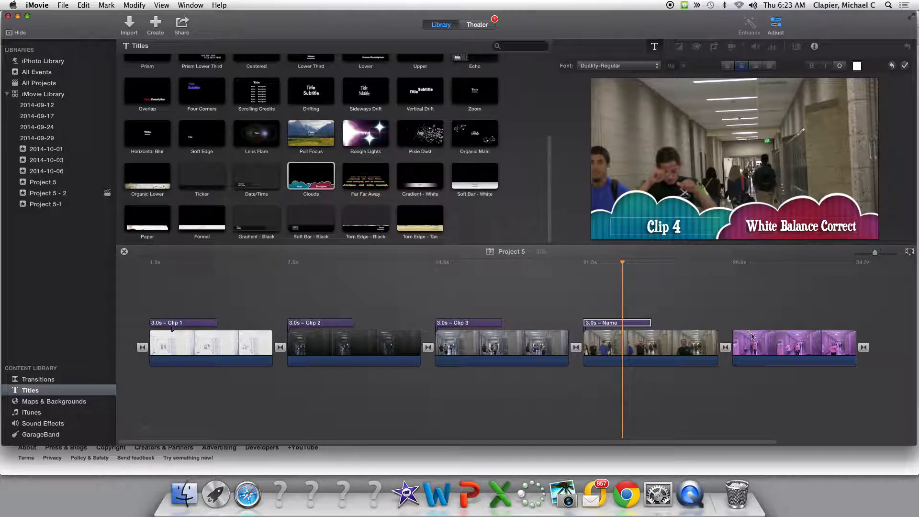
pyautogui.click(719, 326)
# Add a Clouds title over the fifth clip and lengthen it to 3.0 s
pyautogui.moveTo(308, 177); pyautogui.dragTo(757, 351)
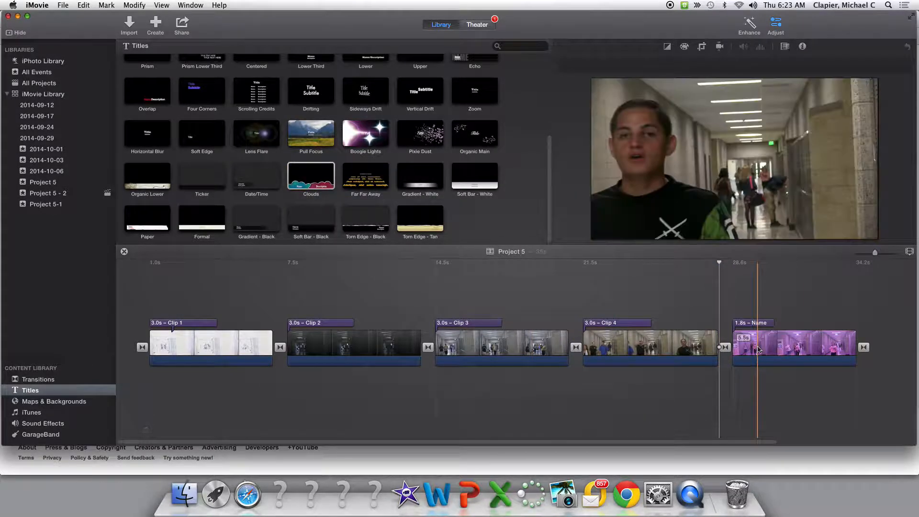
pyautogui.moveTo(774, 323); pyautogui.dragTo(798, 323)
# Set the fifth clip's title texts to Clip 5 and White Balance Incorrect
pyautogui.doubleClick(768, 323)
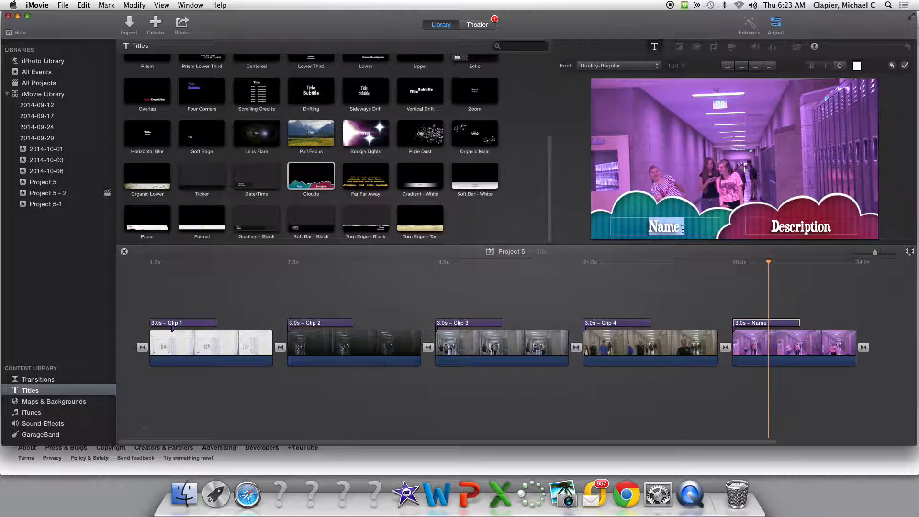
pyautogui.write('Clip')
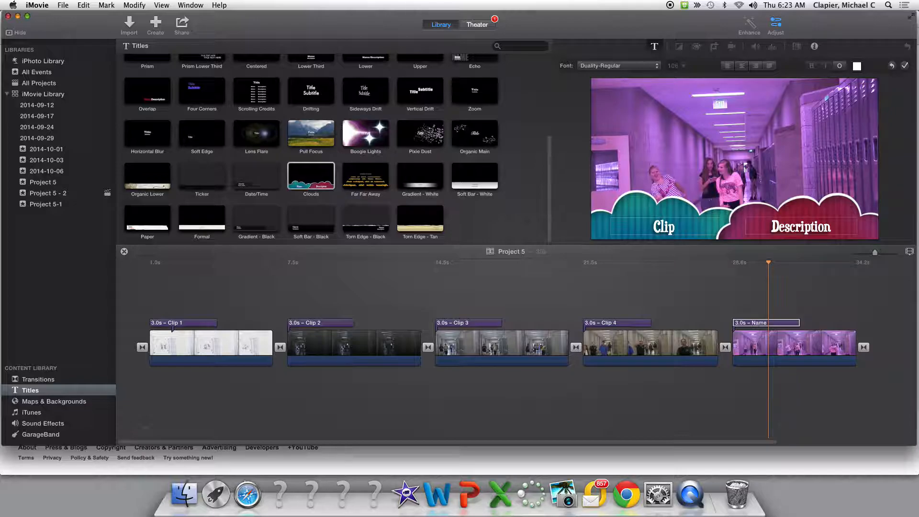
pyautogui.write(' 4')
pyautogui.press('BackSpace')
pyautogui.write('5')
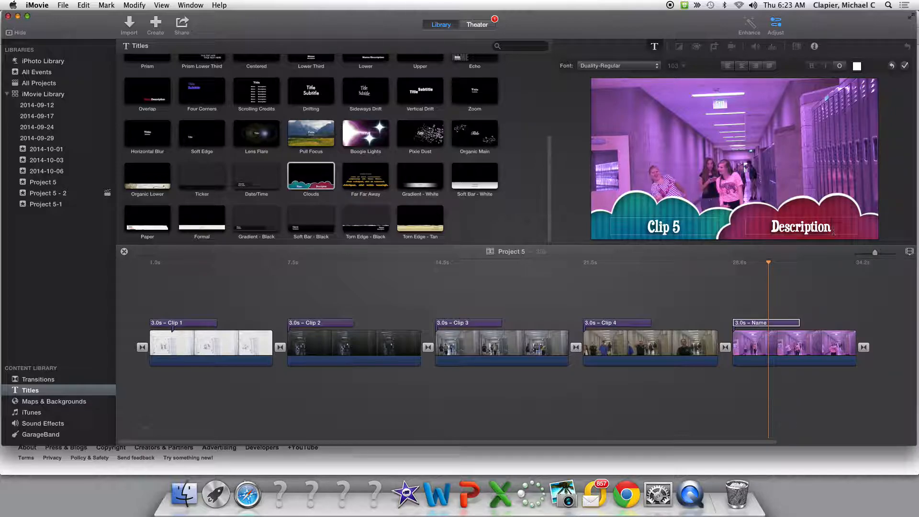
pyautogui.moveTo(833, 231); pyautogui.dragTo(756, 223)
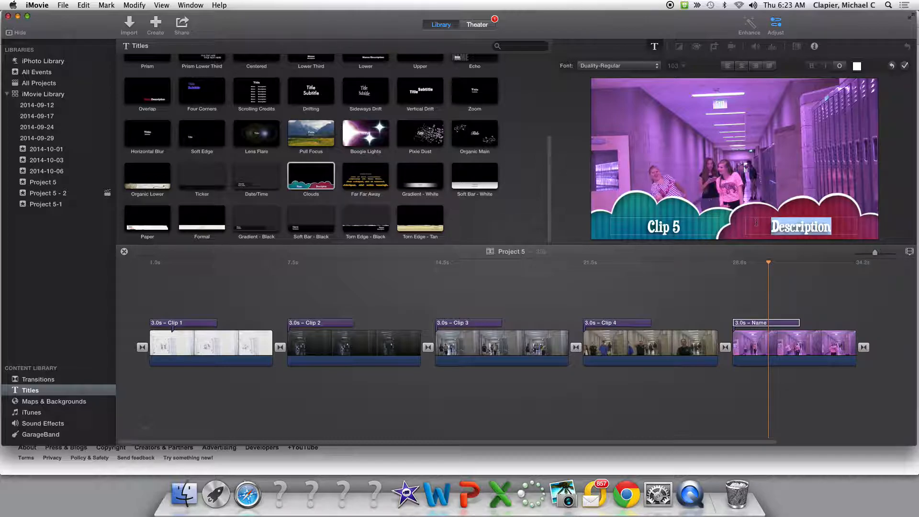
pyautogui.write('Whi')
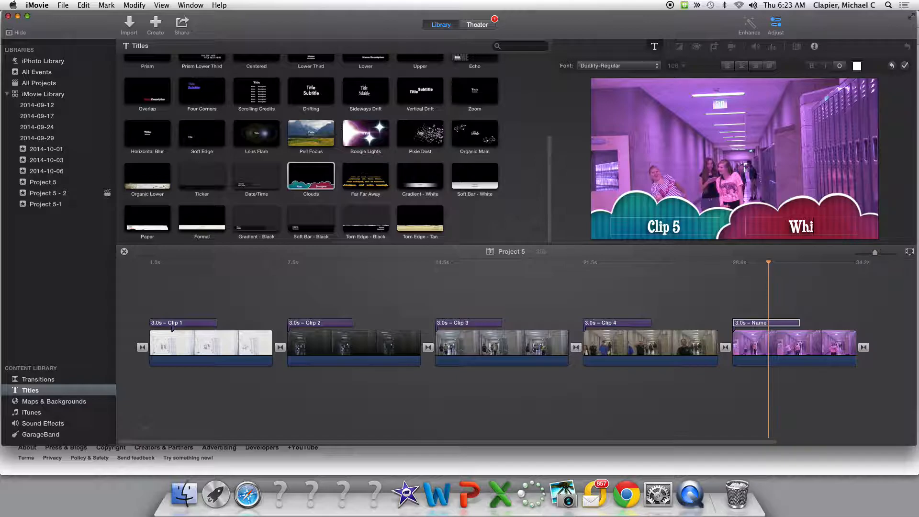
pyautogui.write('te Balanc')
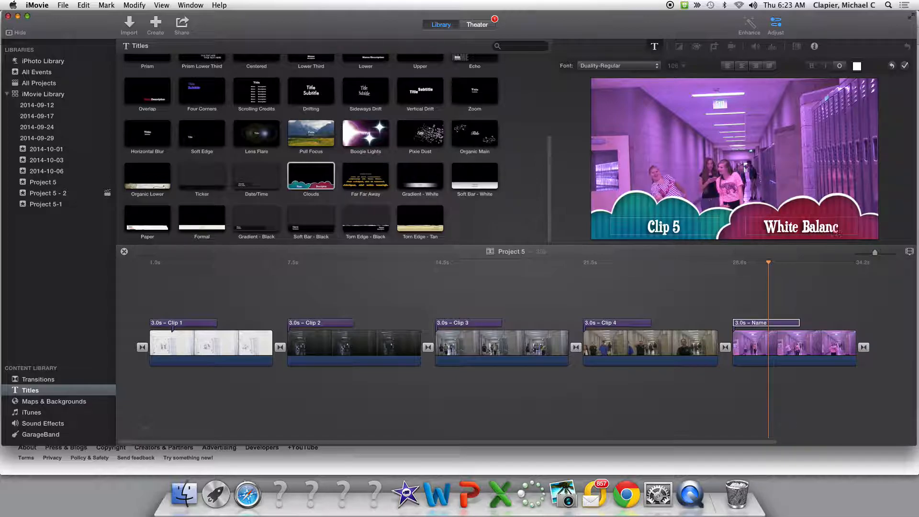
pyautogui.write('e inco')
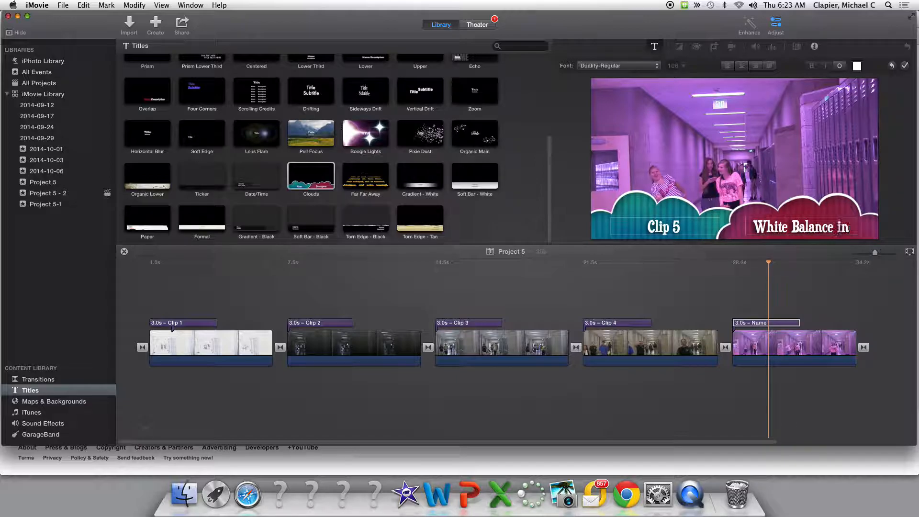
pyautogui.press('BackSpace')
pyautogui.press('BackSpace')
pyautogui.press('BackSpace')
pyautogui.press('BackSpace')
pyautogui.write('In')
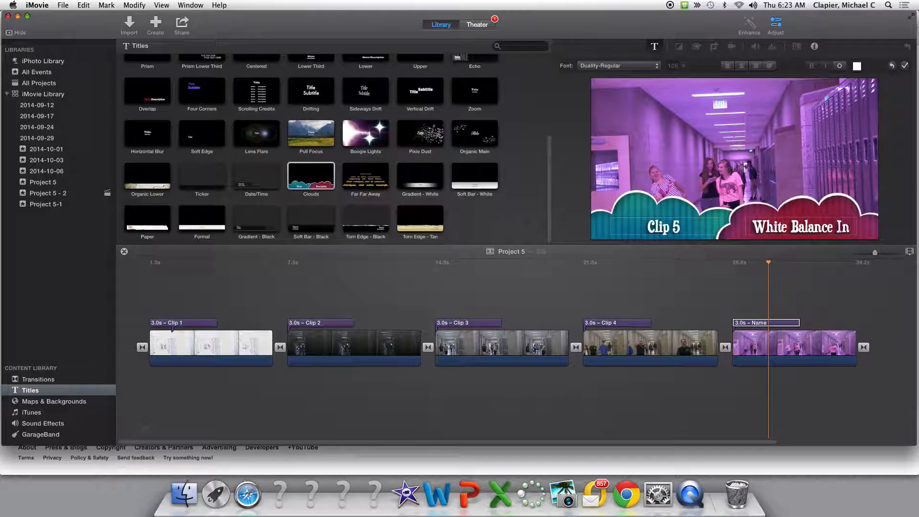
pyautogui.write('correct')
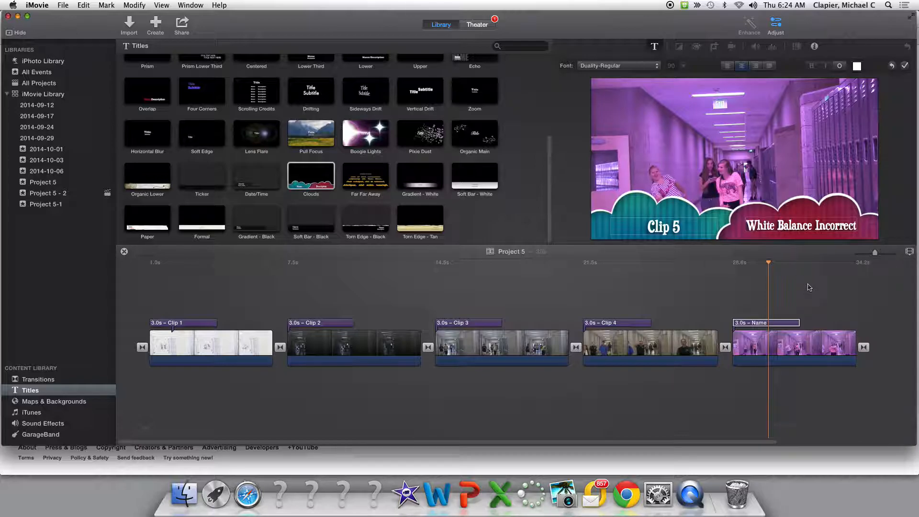
pyautogui.click(778, 279)
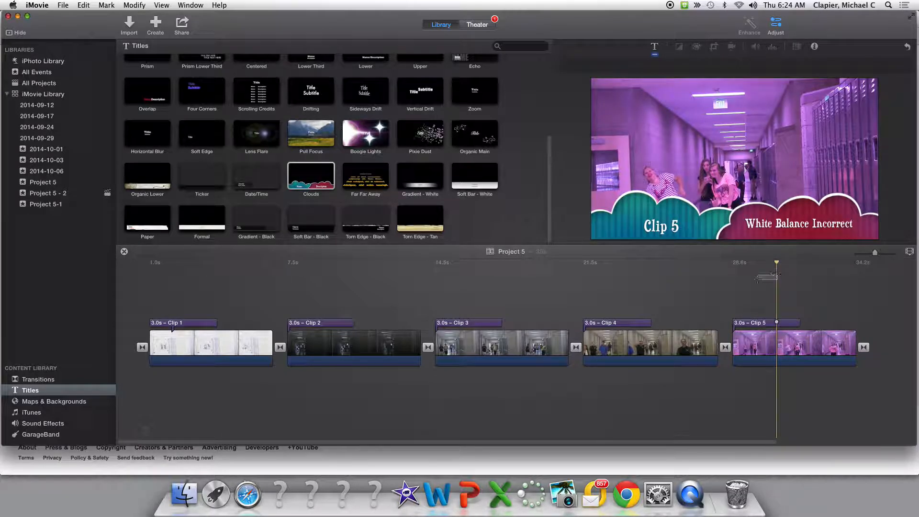
# Switch to QuickTime Player
pyautogui.click(524, 283)
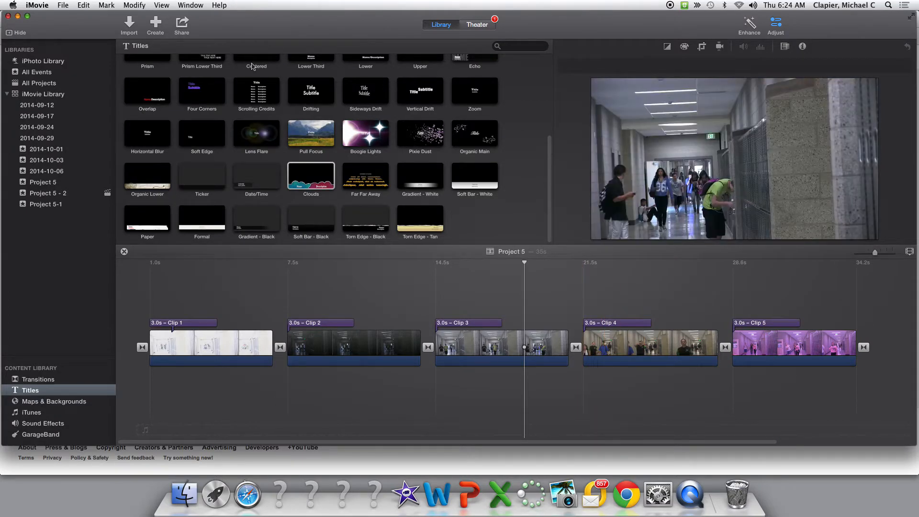
pyautogui.press('super+Tab')
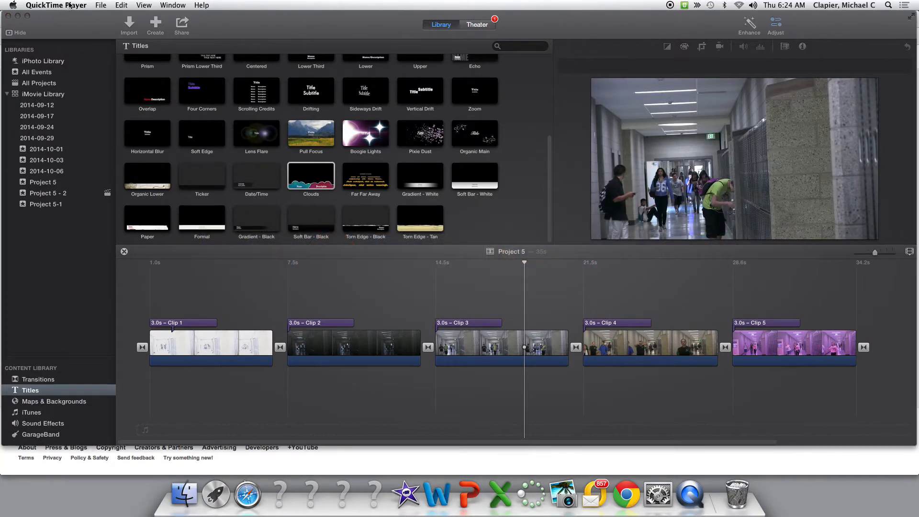